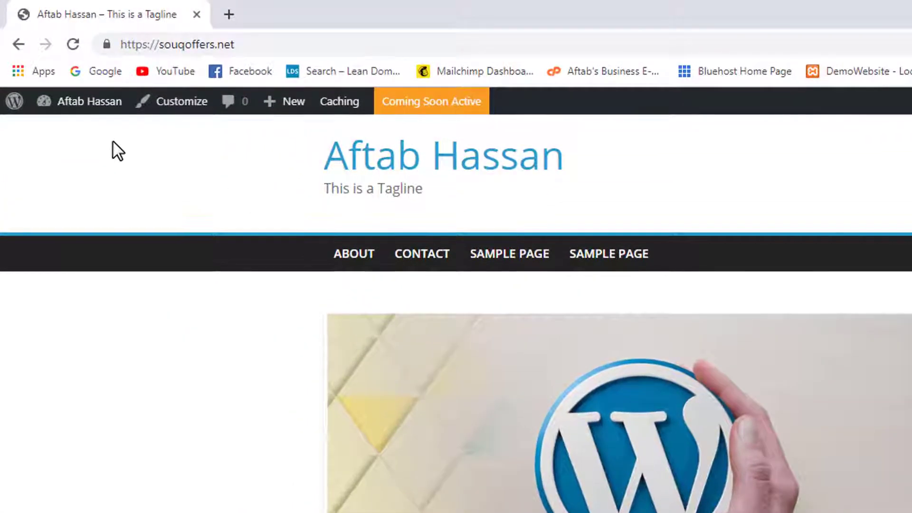
Go from the admin dashboard to the Plugins > Add New page.
{"action": "mouse_move", "coordinate": [89, 104]}
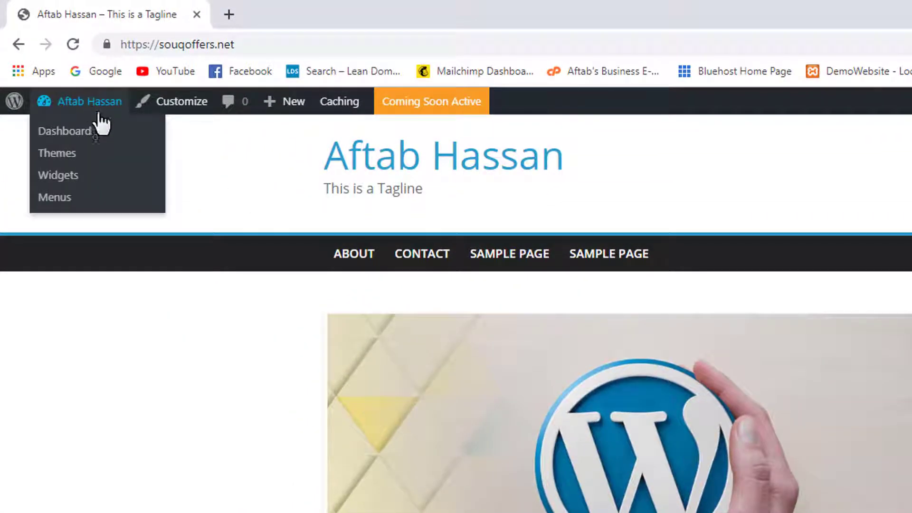
{"action": "left_click", "coordinate": [109, 134]}
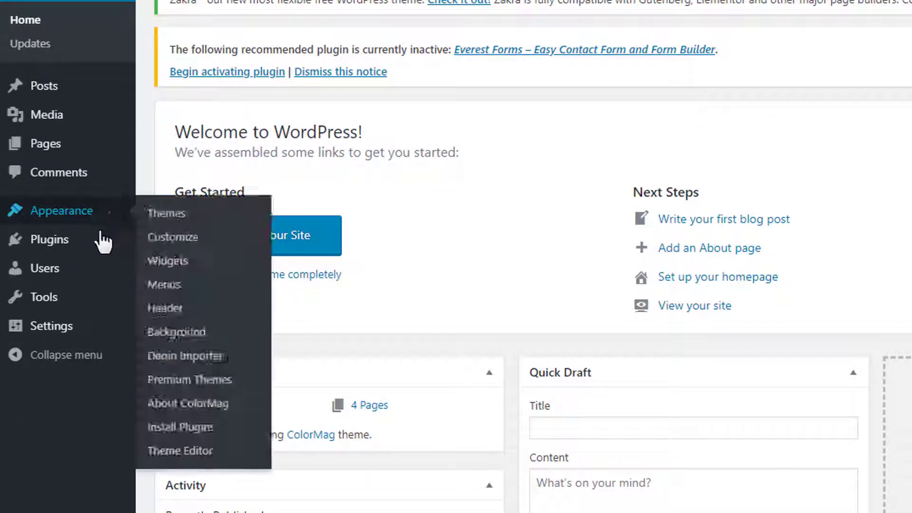
{"action": "mouse_move", "coordinate": [34, 250]}
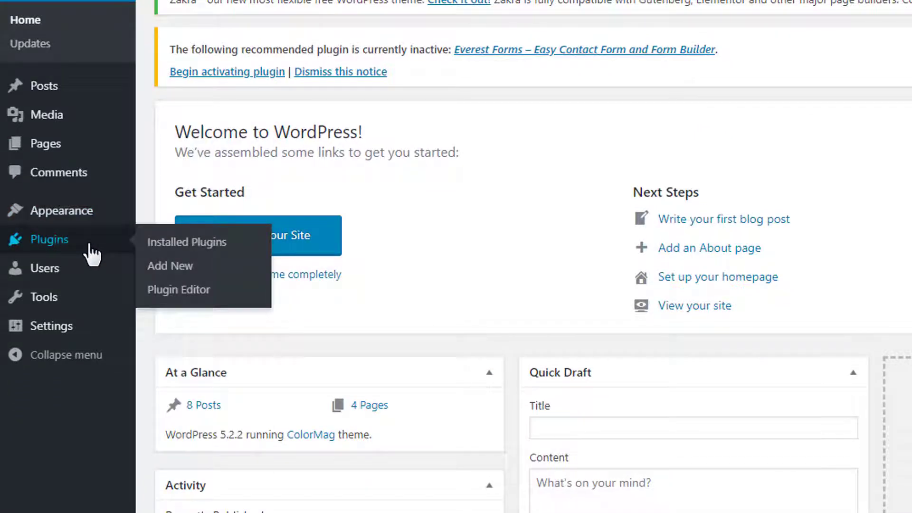
{"action": "left_click", "coordinate": [212, 268]}
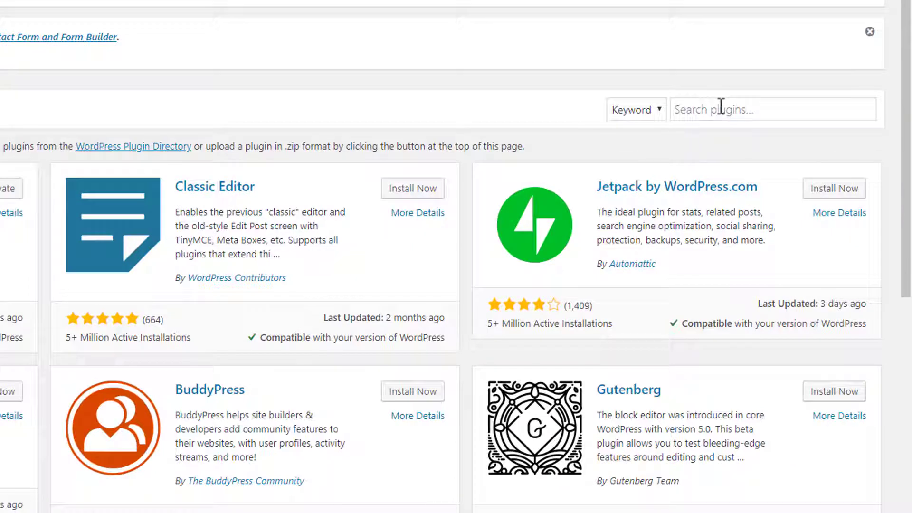
Search the plugin directory for 'updraft' and look over the results.
{"action": "left_click", "coordinate": [716, 106]}
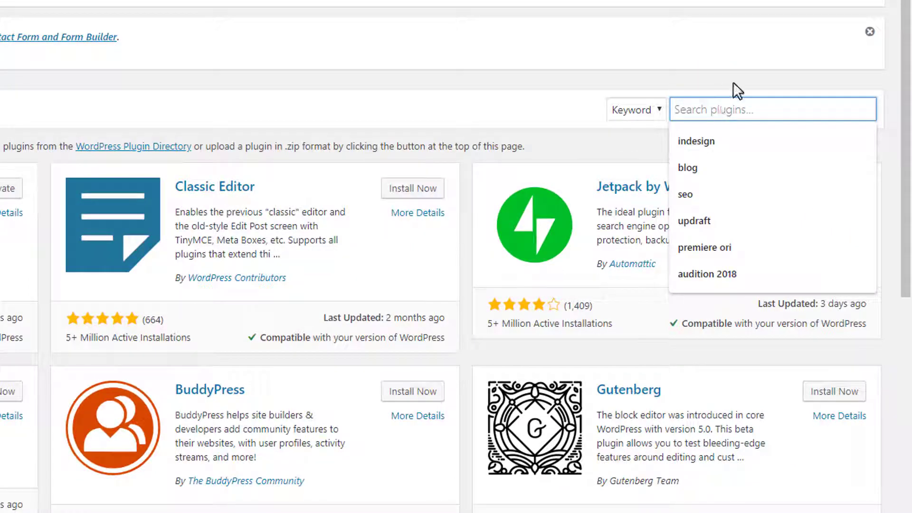
{"action": "type", "text": "updraft"}
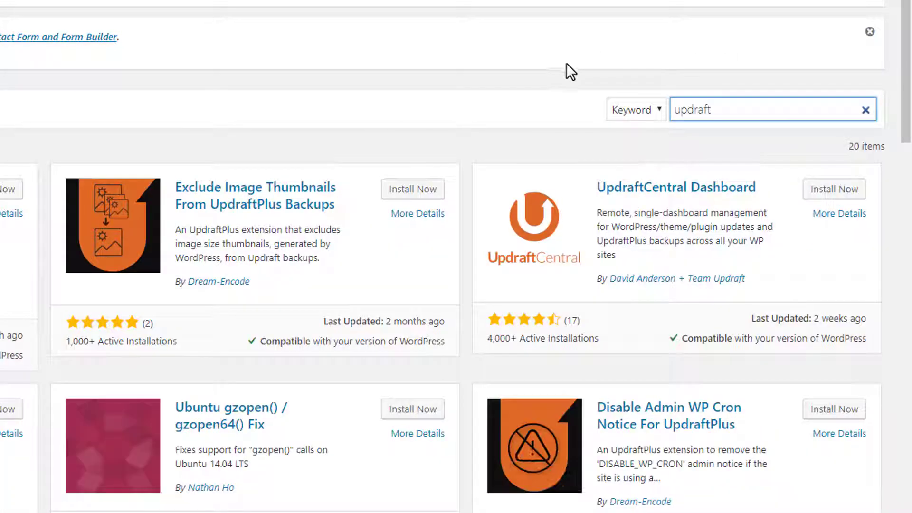
{"action": "scroll", "coordinate": [562, 66], "scroll_direction": "down", "scroll_amount": 2}
{"action": "scroll", "coordinate": [582, 138], "scroll_direction": "up", "scroll_amount": 2}
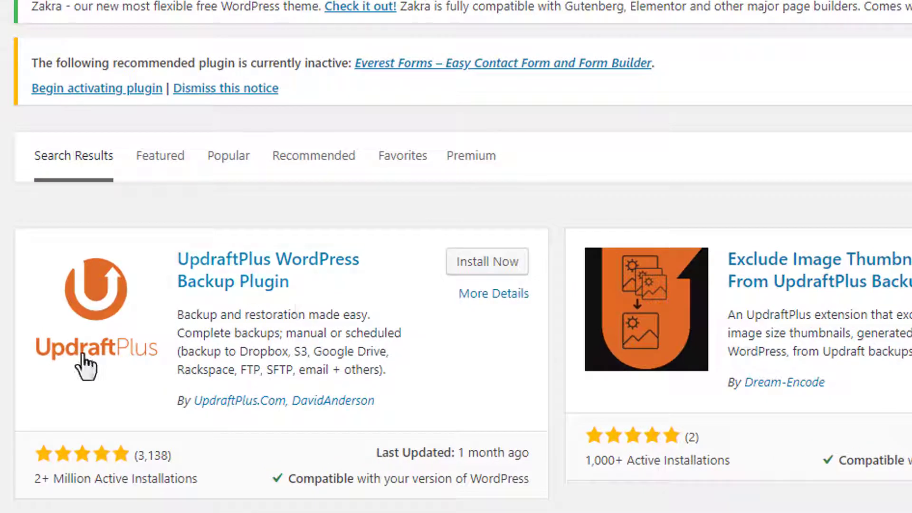
{"action": "scroll", "coordinate": [143, 356], "scroll_direction": "down", "scroll_amount": 3}
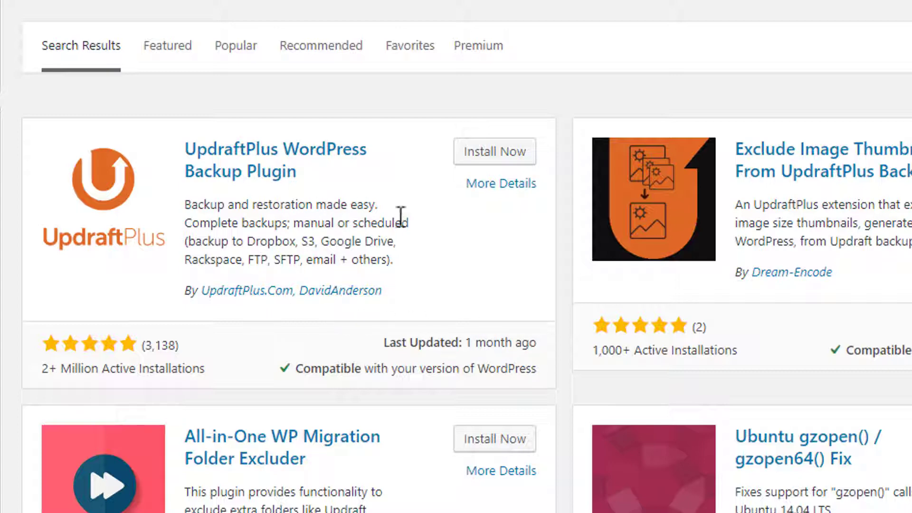
Install the UpdraftPlus WordPress Backup Plugin from its result card and activate it.
{"action": "left_click", "coordinate": [459, 160]}
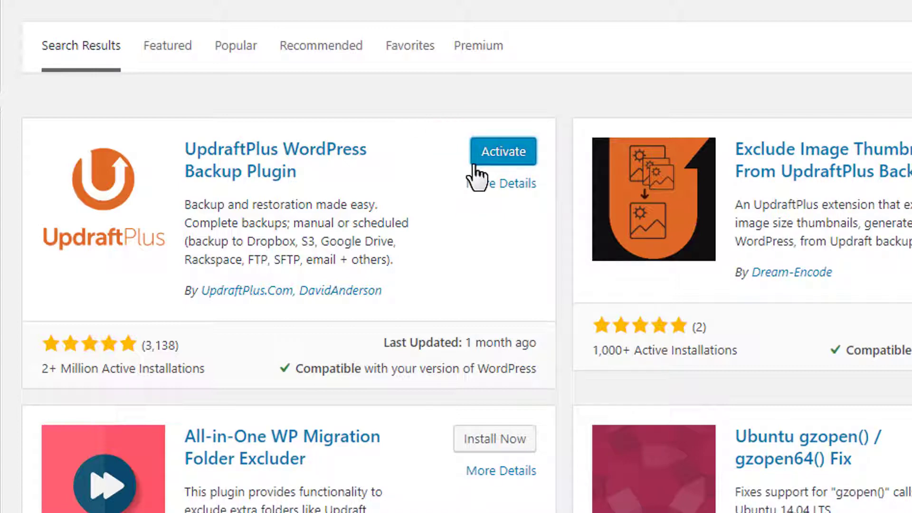
{"action": "left_click", "coordinate": [477, 162]}
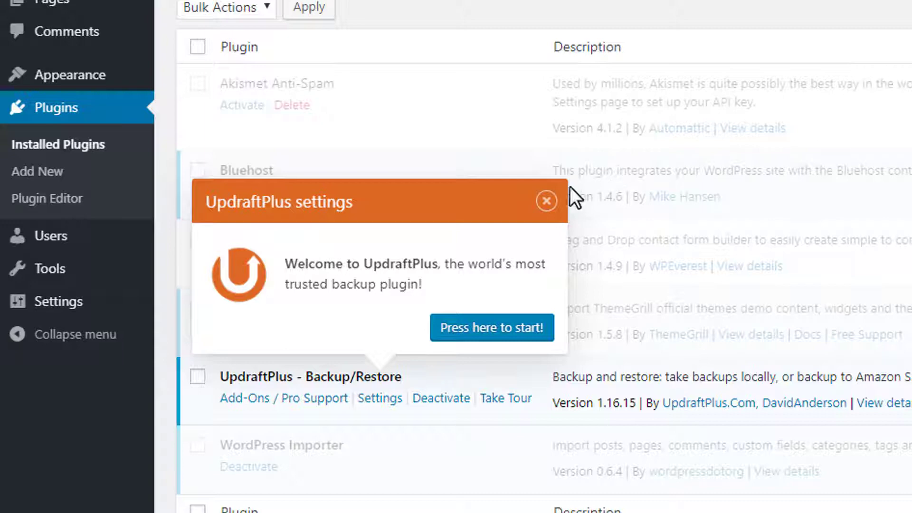
Close the UpdraftPlus welcome popup and open UpdraftPlus - Backup/Restore Settings from Installed Plugins.
{"action": "left_click", "coordinate": [546, 201]}
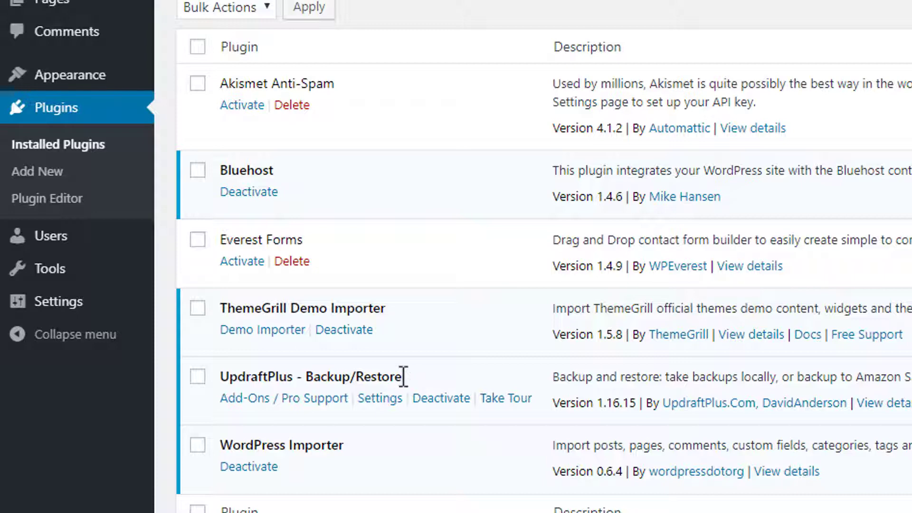
{"action": "left_click", "coordinate": [381, 401]}
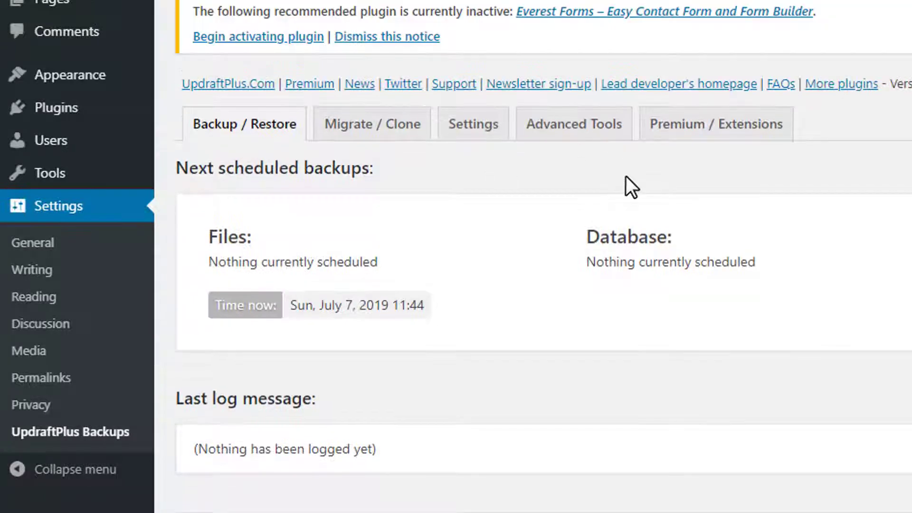
{"action": "scroll", "coordinate": [785, 202], "scroll_direction": "down", "scroll_amount": 3}
{"action": "scroll", "coordinate": [786, 204], "scroll_direction": "down", "scroll_amount": 2}
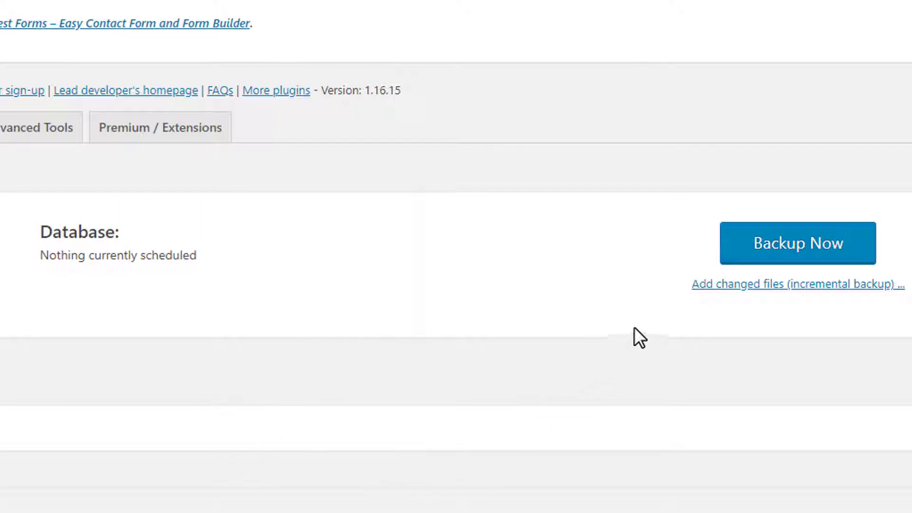
Run a manual UpdraftPlus backup of database and files, then dismiss the finished message.
{"action": "left_click", "coordinate": [736, 248]}
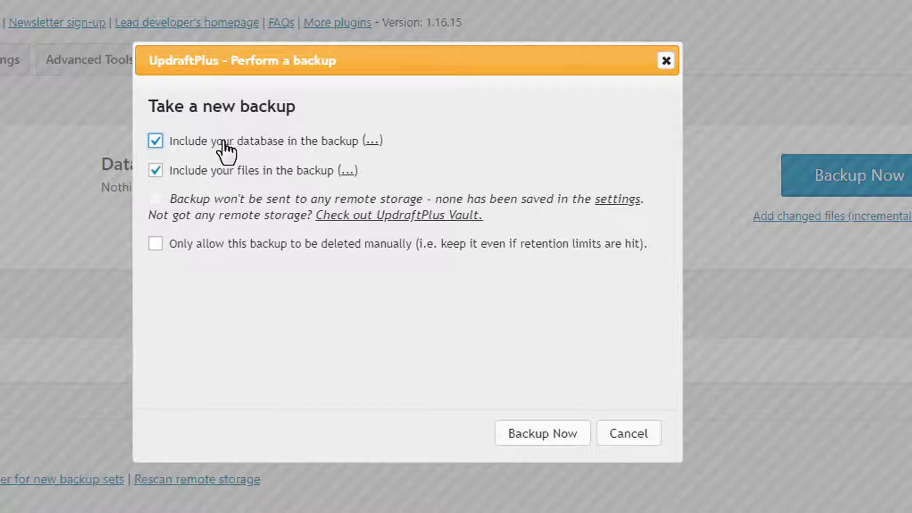
{"action": "left_click", "coordinate": [506, 444]}
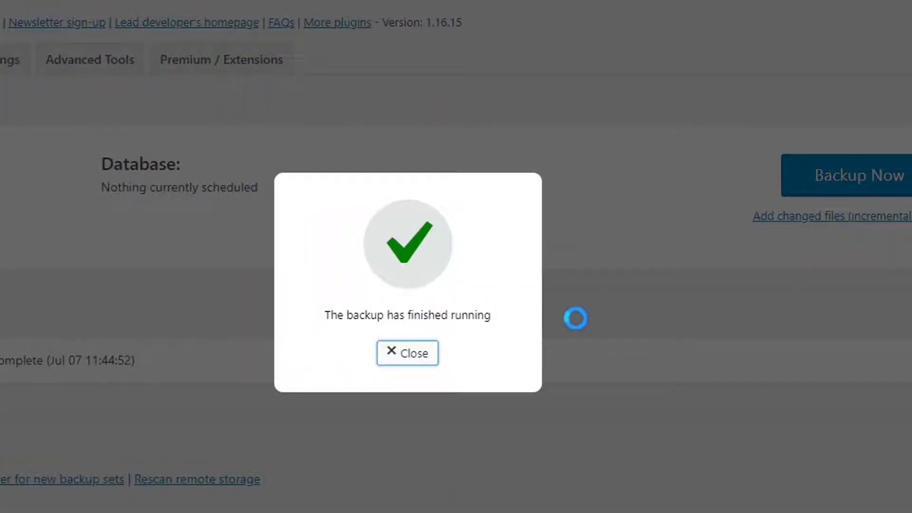
{"action": "key", "text": "Escape"}
{"action": "scroll", "coordinate": [480, 357], "scroll_direction": "down", "scroll_amount": 1}
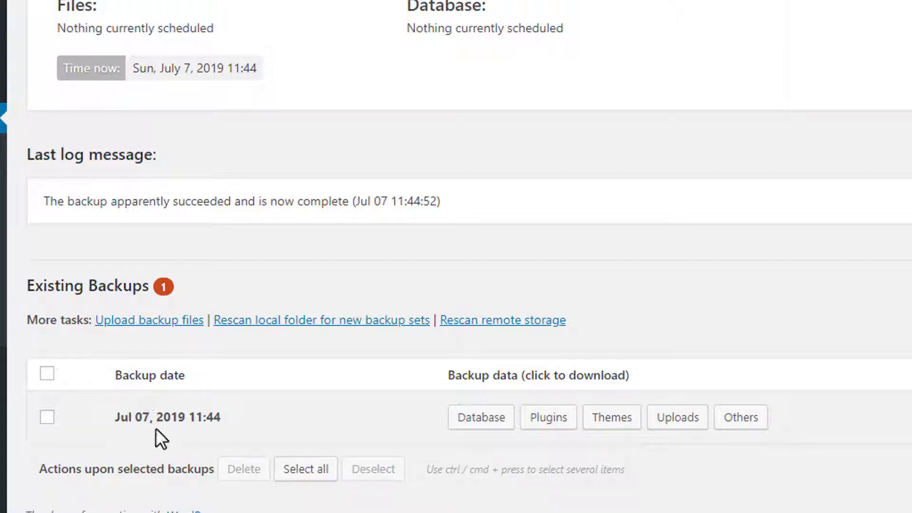
{"action": "scroll", "coordinate": [827, 373], "scroll_direction": "up", "scroll_amount": 3}
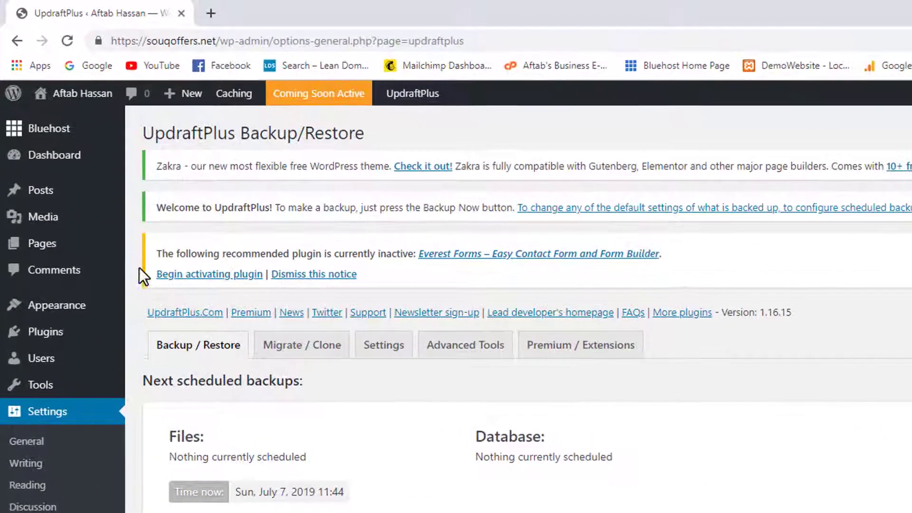
Select all 8 posts under All Posts and apply the Move to Trash bulk action.
{"action": "mouse_move", "coordinate": [48, 190]}
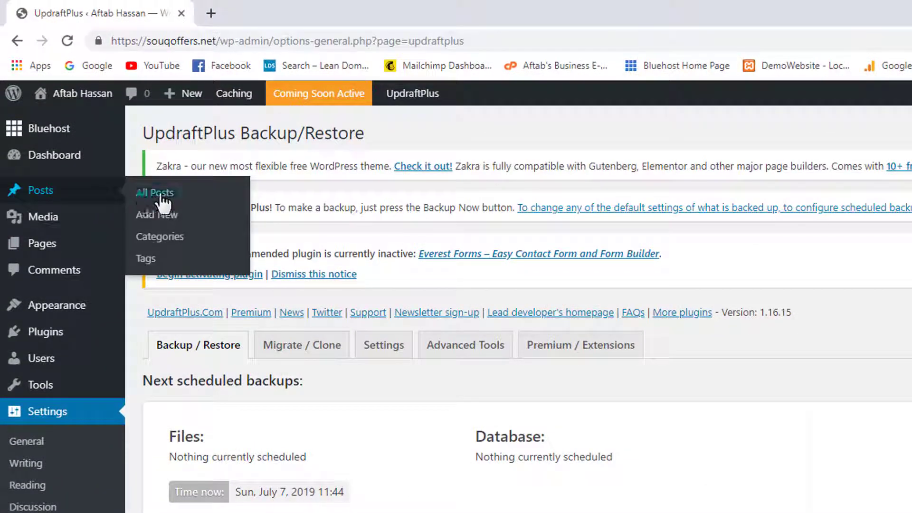
{"action": "left_click", "coordinate": [198, 193]}
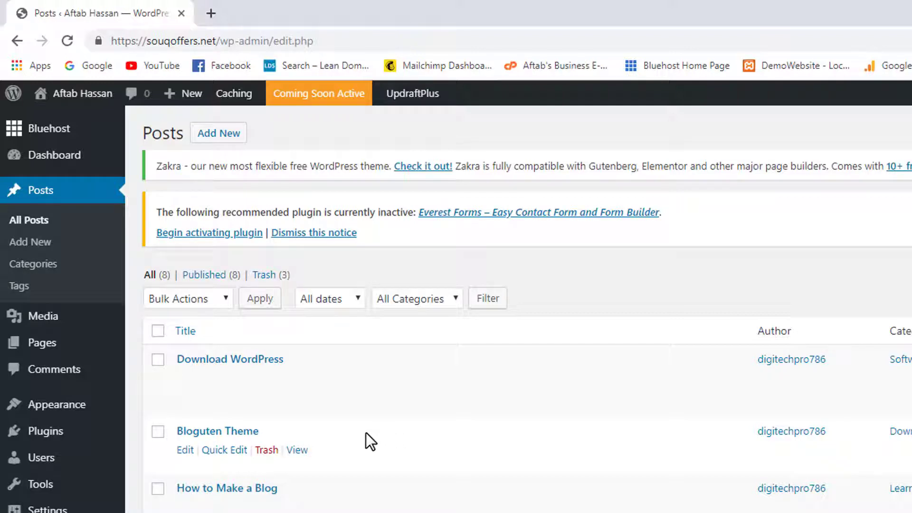
{"action": "left_click", "coordinate": [156, 335]}
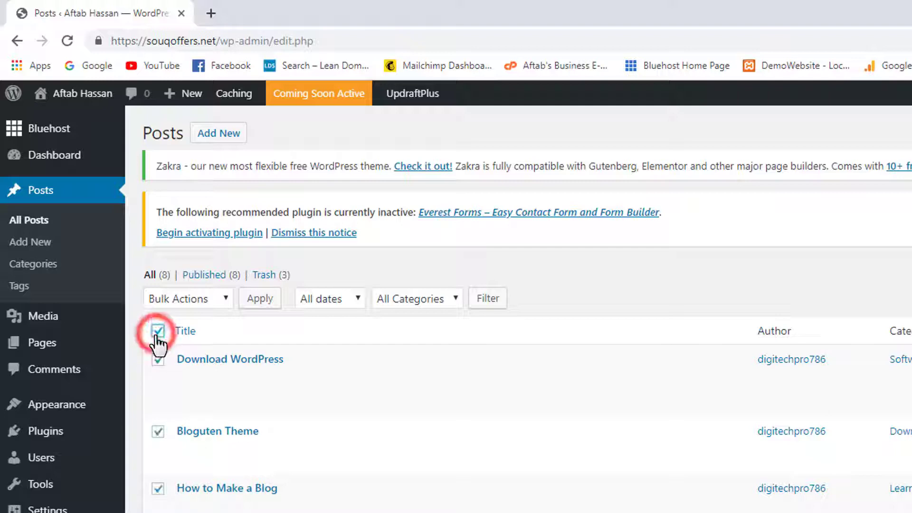
{"action": "scroll", "coordinate": [256, 387], "scroll_direction": "down", "scroll_amount": 1}
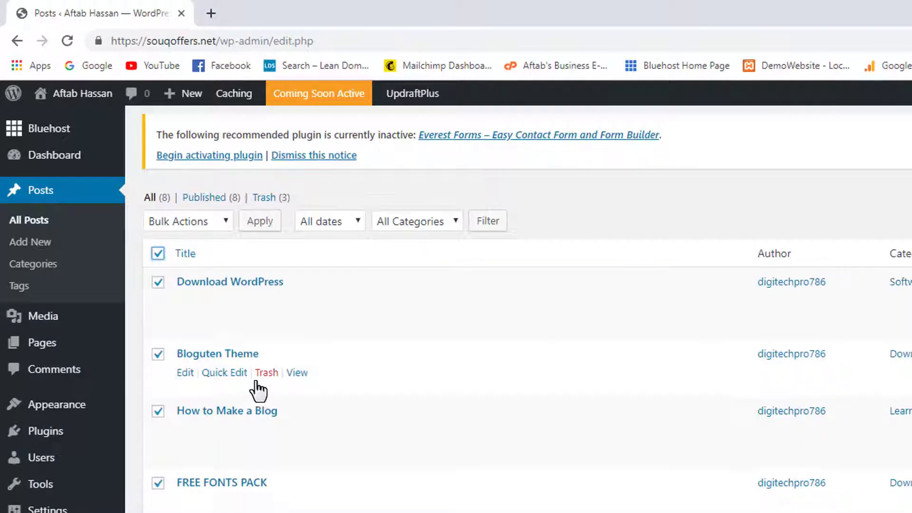
{"action": "scroll", "coordinate": [256, 384], "scroll_direction": "down", "scroll_amount": 6}
{"action": "scroll", "coordinate": [306, 401], "scroll_direction": "up", "scroll_amount": 7}
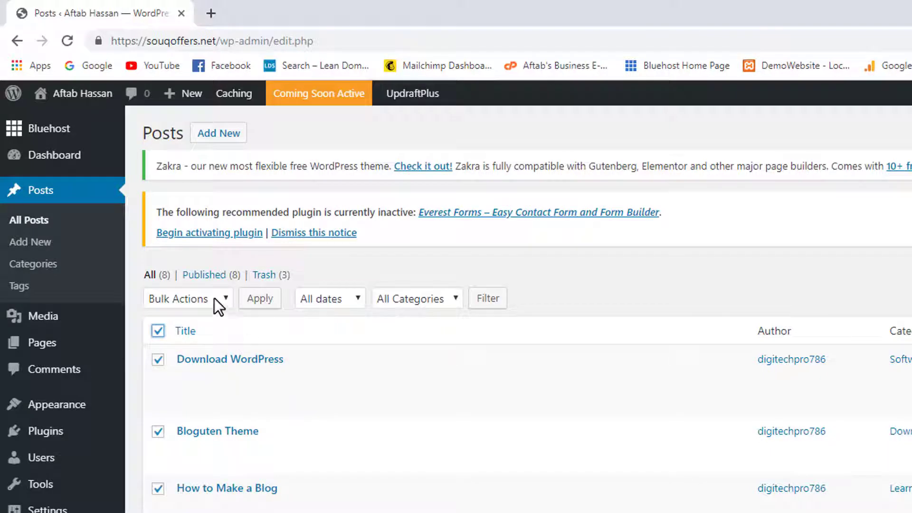
{"action": "left_click", "coordinate": [213, 298]}
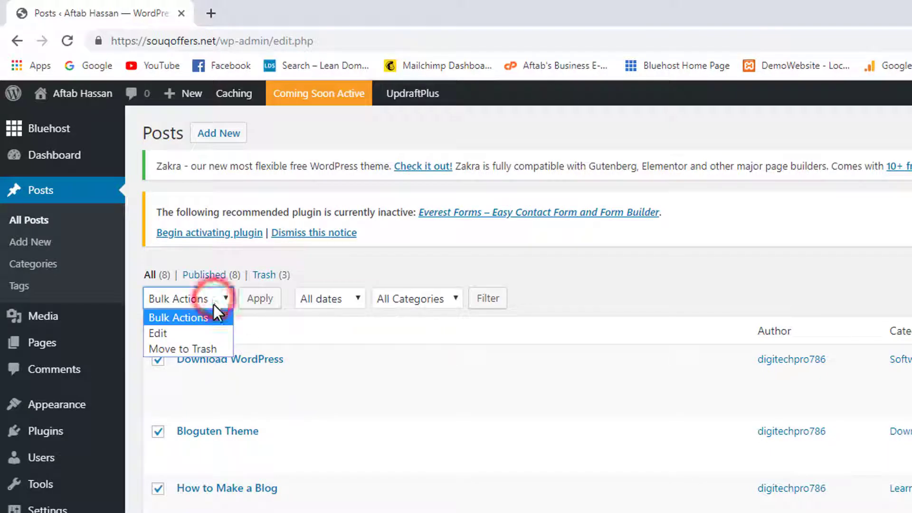
{"action": "left_click", "coordinate": [218, 348]}
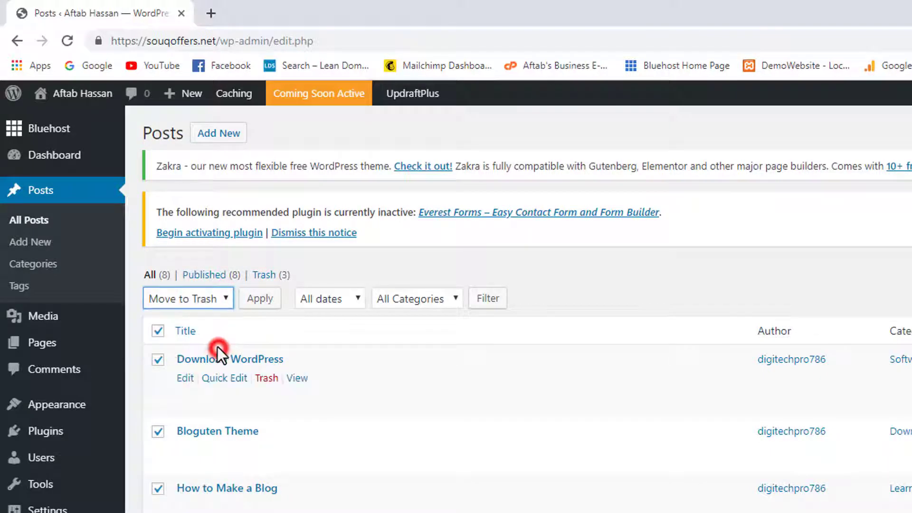
{"action": "left_click", "coordinate": [249, 311]}
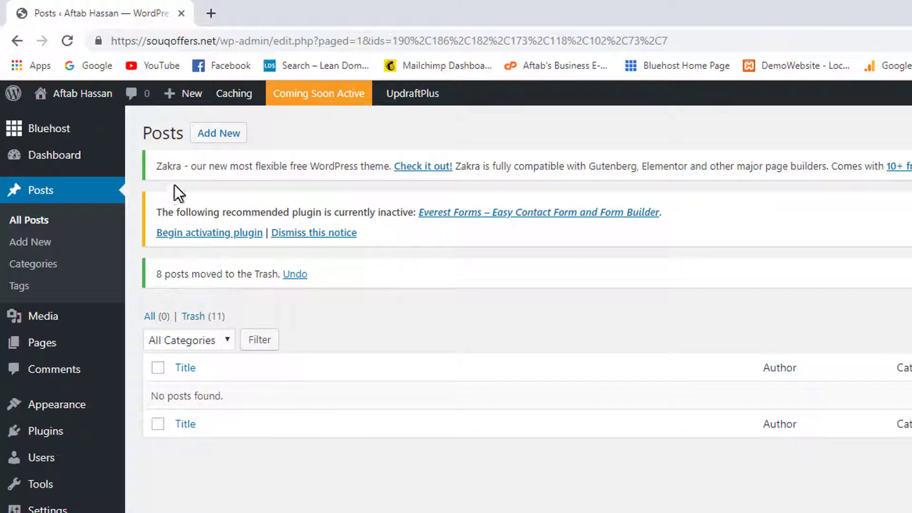
Check that the live front page shows only a publish-first-post prompt, then return to Dashboard.
{"action": "mouse_move", "coordinate": [103, 100]}
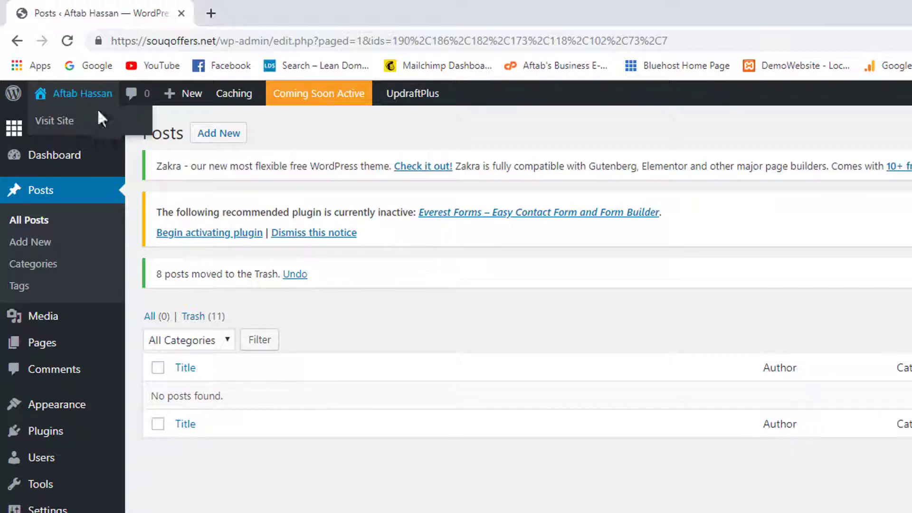
{"action": "left_click", "coordinate": [100, 120]}
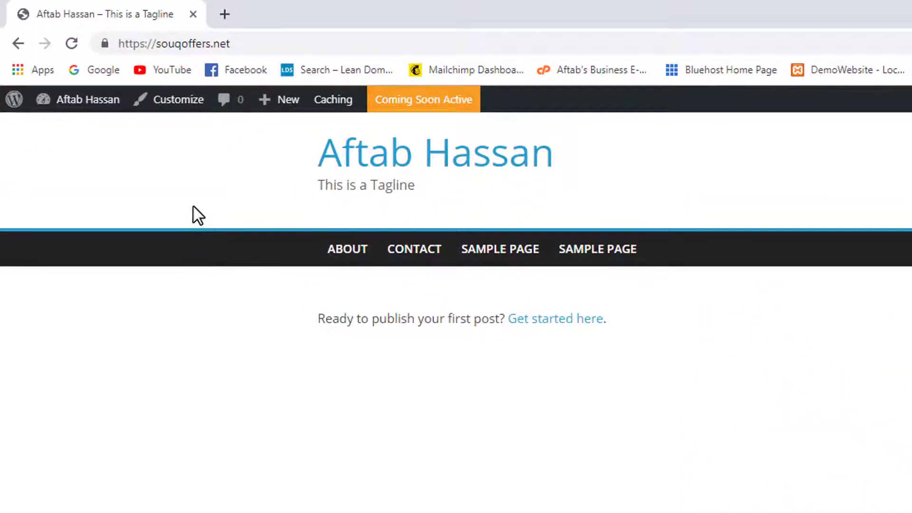
{"action": "mouse_move", "coordinate": [87, 110]}
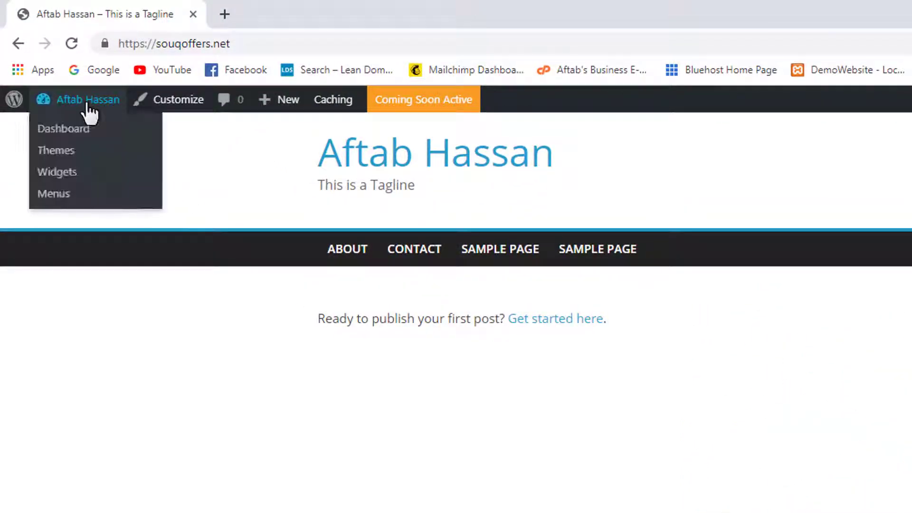
{"action": "left_click", "coordinate": [111, 127]}
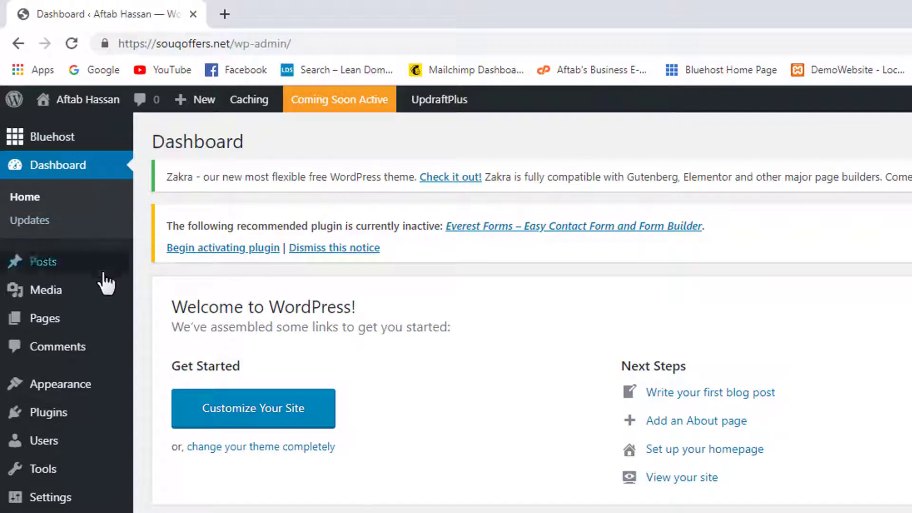
Open UpdraftPlus Settings from Installed Plugins and start restoring the Jul 07, 2019 11:44 backup.
{"action": "mouse_move", "coordinate": [75, 413]}
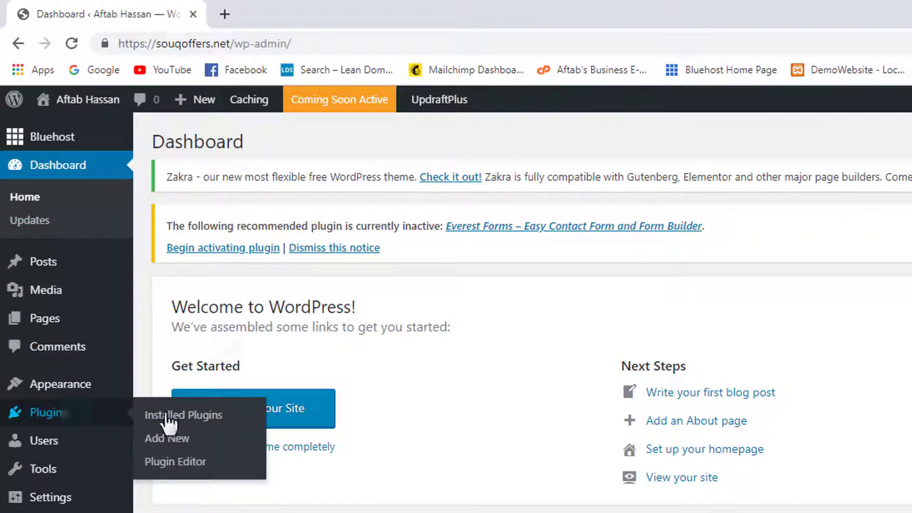
{"action": "left_click", "coordinate": [233, 420]}
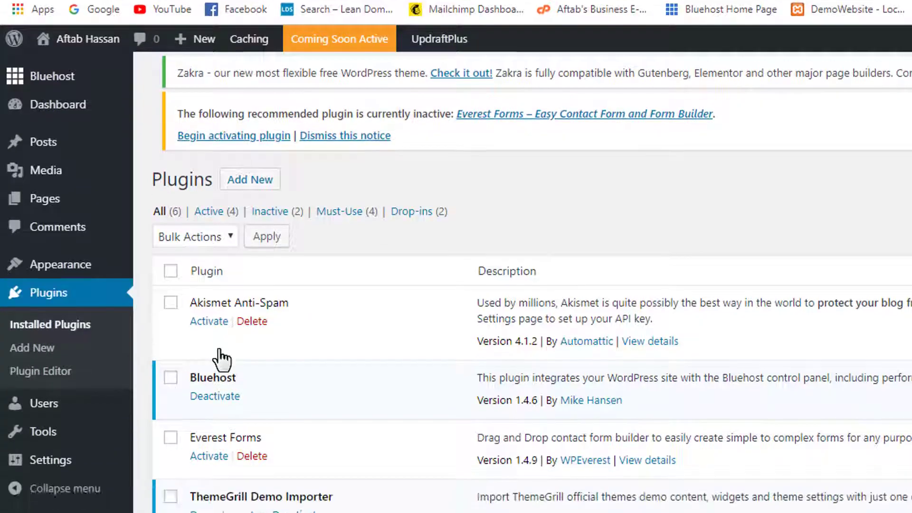
{"action": "scroll", "coordinate": [429, 218], "scroll_direction": "down", "scroll_amount": 3}
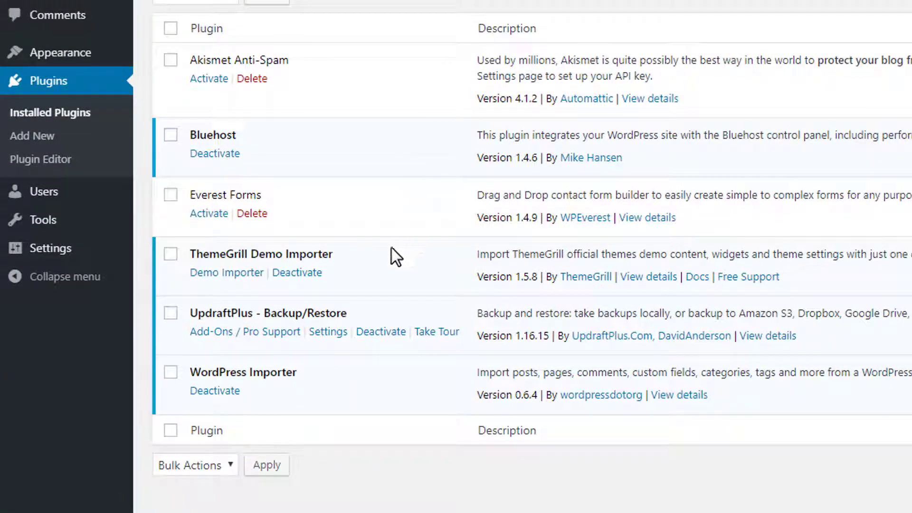
{"action": "left_click", "coordinate": [330, 337]}
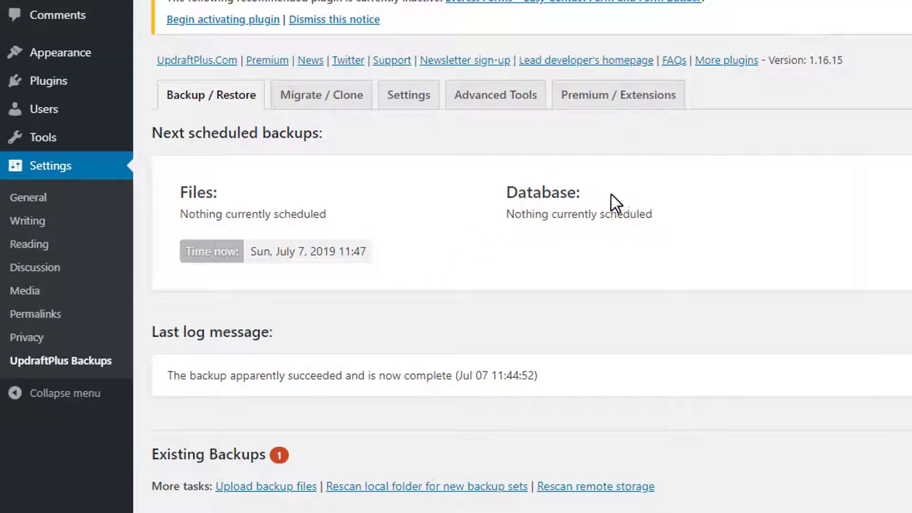
{"action": "scroll", "coordinate": [612, 199], "scroll_direction": "down", "scroll_amount": 3}
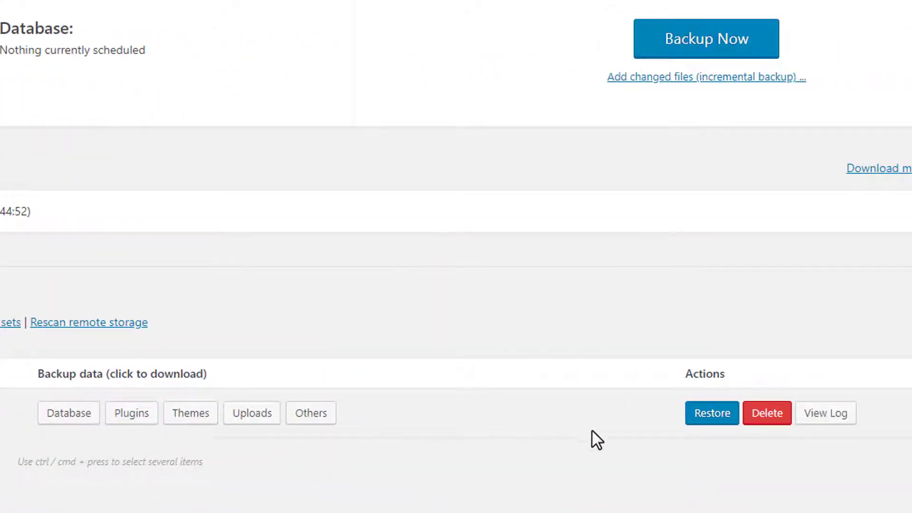
{"action": "left_click", "coordinate": [692, 425]}
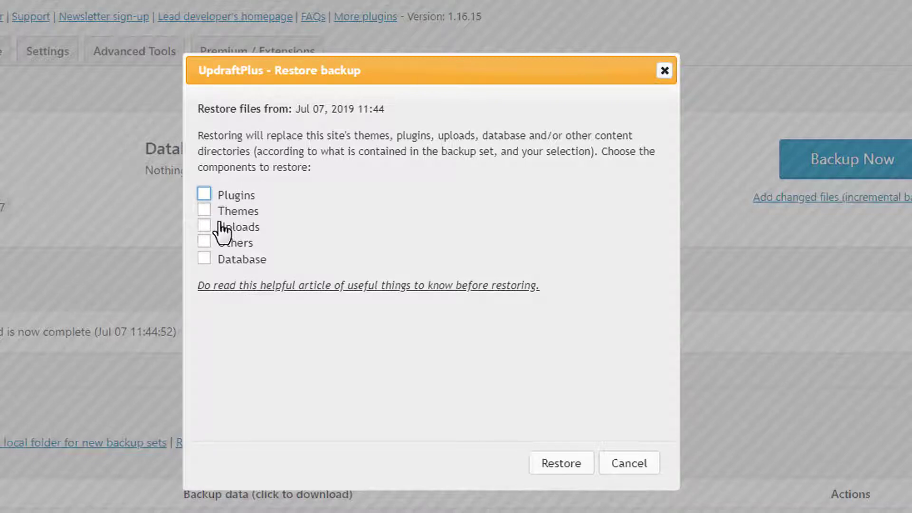
Restore the backup with Plugins, Themes, Uploads, Others and Database all selected.
{"action": "left_click", "coordinate": [205, 193]}
{"action": "left_click", "coordinate": [204, 209]}
{"action": "left_click", "coordinate": [204, 226]}
{"action": "left_click", "coordinate": [204, 242]}
{"action": "left_click", "coordinate": [204, 258]}
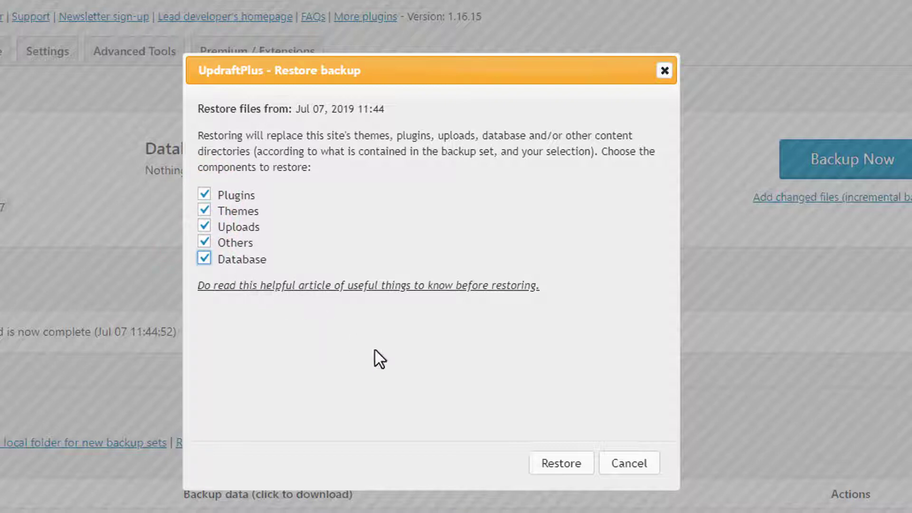
{"action": "left_click", "coordinate": [556, 449]}
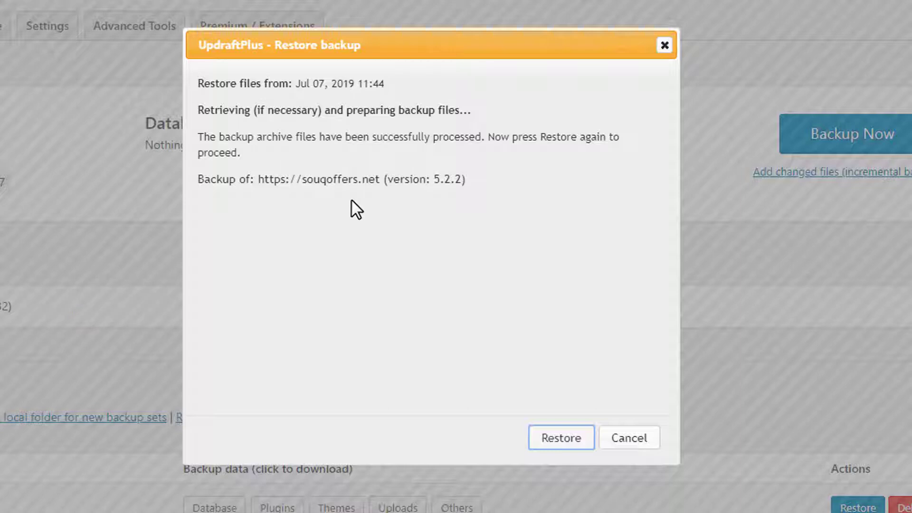
{"action": "left_click", "coordinate": [539, 442]}
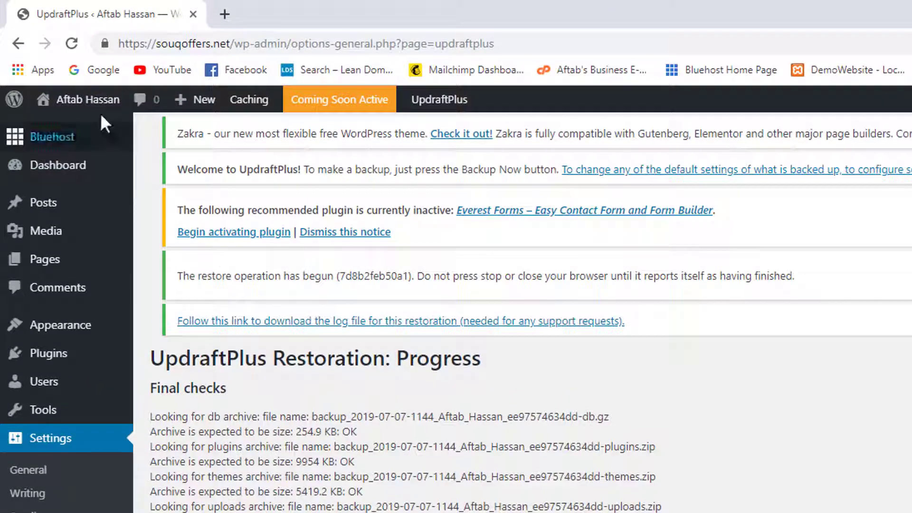
Visit the live homepage and scroll through it to confirm Download WordPress and Recent Posts reappear.
{"action": "mouse_move", "coordinate": [63, 68]}
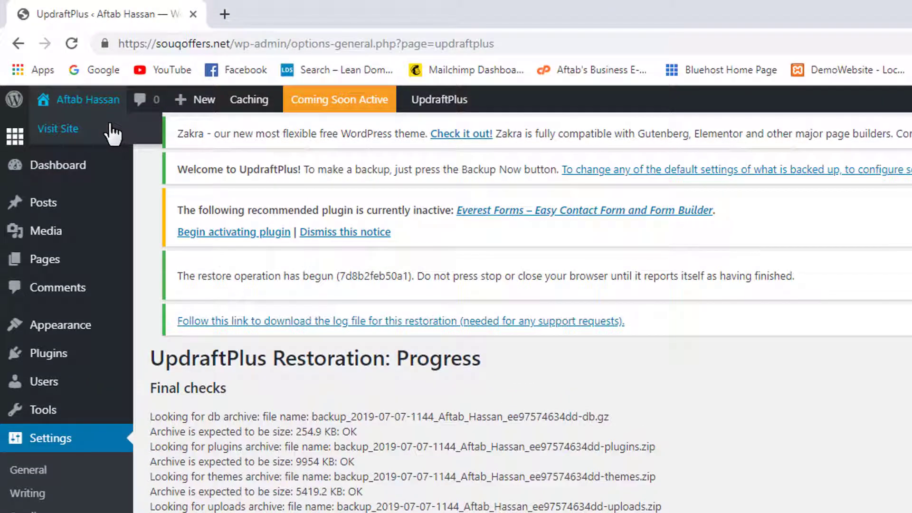
{"action": "left_click", "coordinate": [112, 128]}
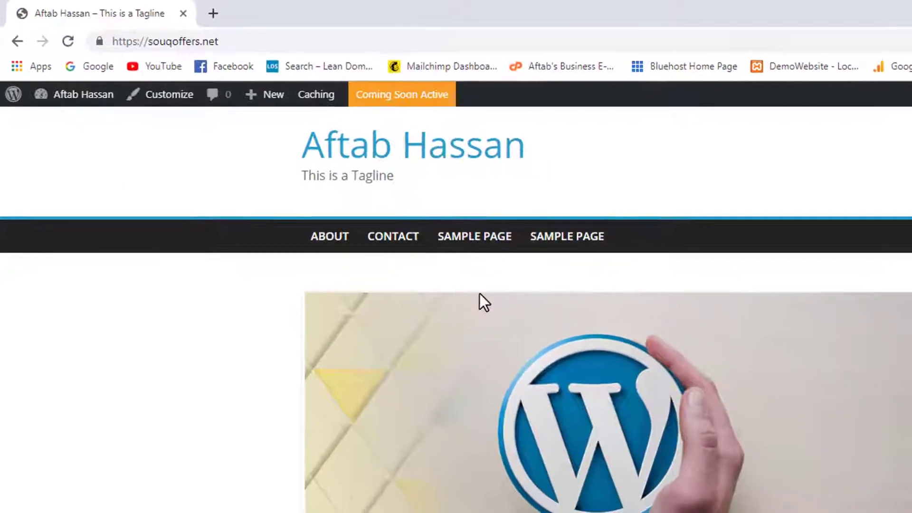
{"action": "scroll", "coordinate": [480, 301], "scroll_direction": "down", "scroll_amount": 10}
{"action": "scroll", "coordinate": [439, 260], "scroll_direction": "down", "scroll_amount": 8}
{"action": "scroll", "coordinate": [428, 287], "scroll_direction": "up", "scroll_amount": 8}
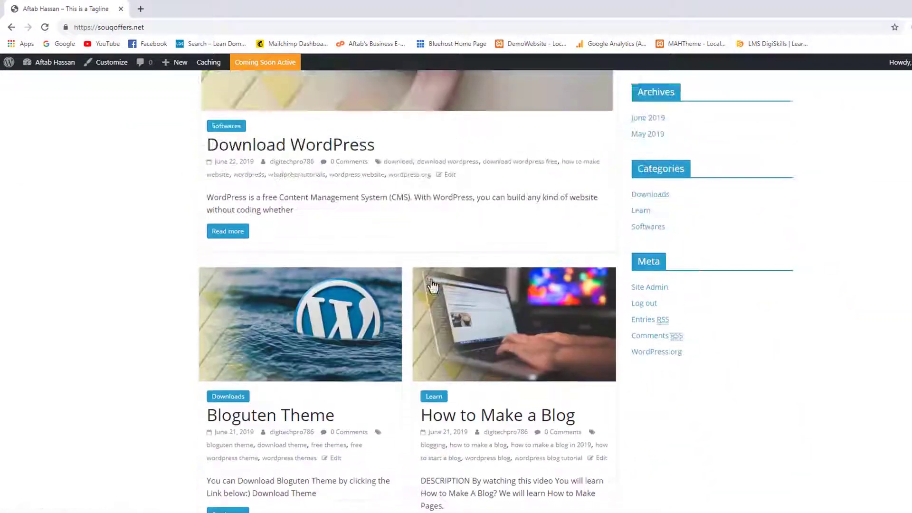
{"action": "scroll", "coordinate": [430, 284], "scroll_direction": "up", "scroll_amount": 7}
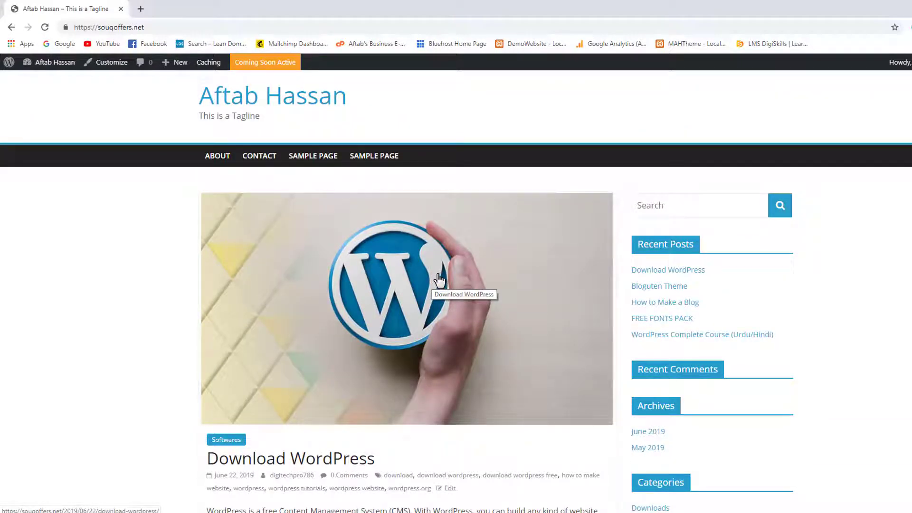
{"action": "scroll", "coordinate": [439, 282], "scroll_direction": "down", "scroll_amount": 8}
{"action": "scroll", "coordinate": [437, 281], "scroll_direction": "down", "scroll_amount": 14}
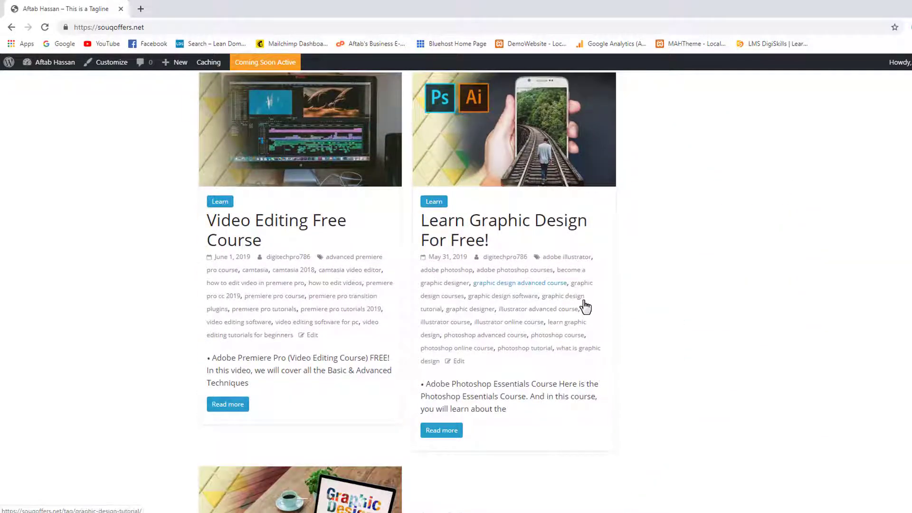
{"action": "scroll", "coordinate": [585, 304], "scroll_direction": "up", "scroll_amount": 10}
{"action": "scroll", "coordinate": [658, 303], "scroll_direction": "up", "scroll_amount": 4}
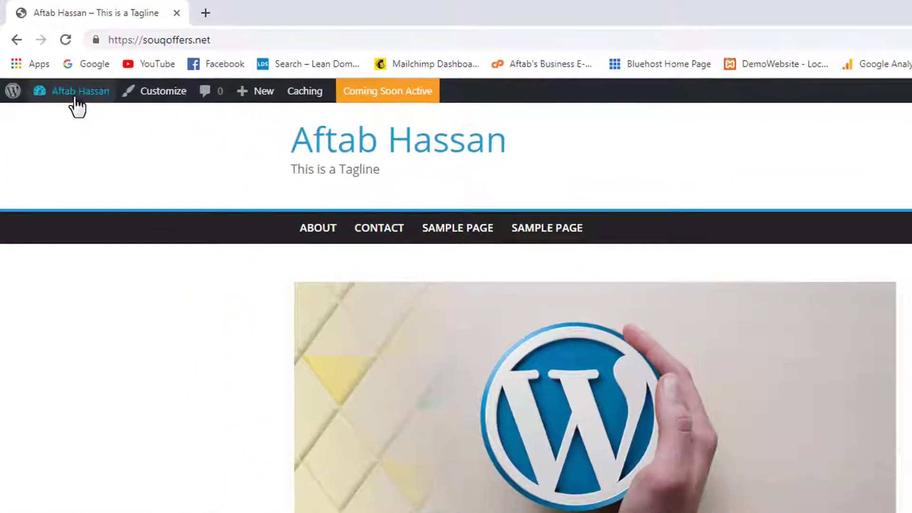
Return to the UpdraftPlus Backups page via Installed Plugins and show its Settings tab.
{"action": "mouse_move", "coordinate": [75, 101]}
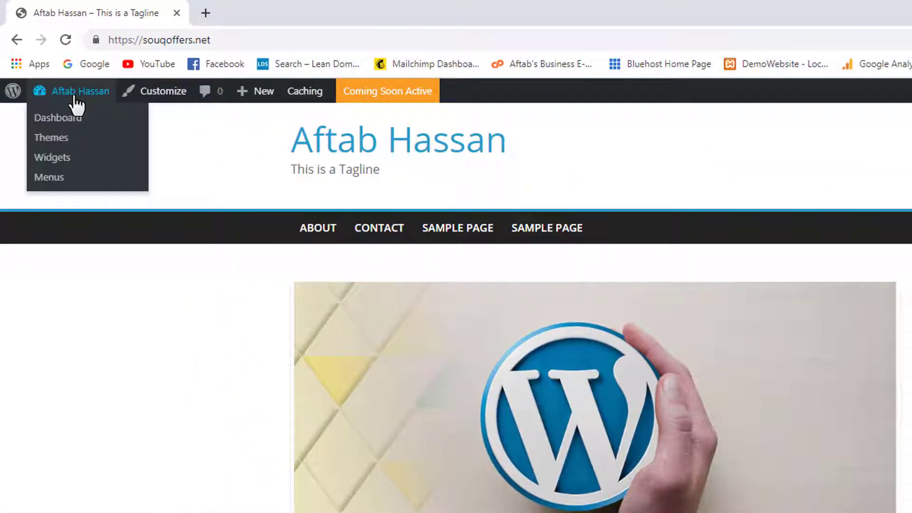
{"action": "left_click", "coordinate": [101, 122]}
{"action": "mouse_move", "coordinate": [78, 387]}
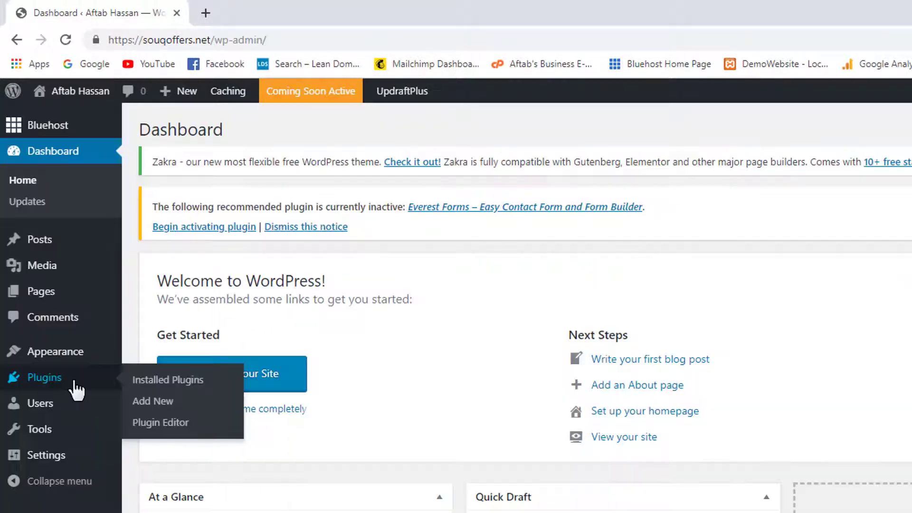
{"action": "left_click", "coordinate": [210, 382]}
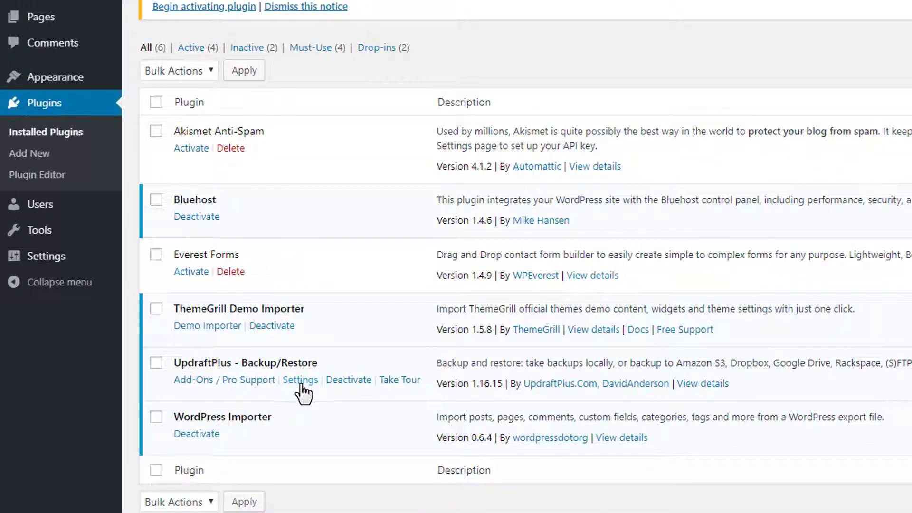
{"action": "left_click", "coordinate": [299, 382]}
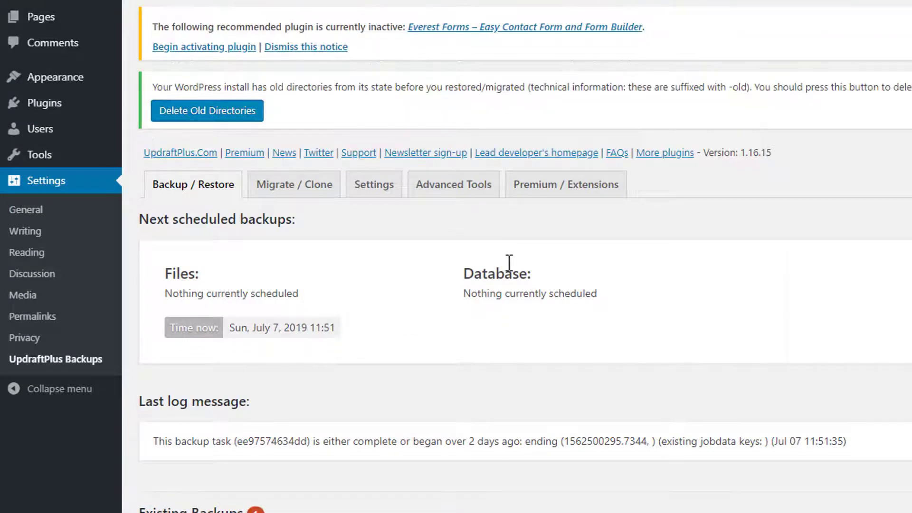
{"action": "scroll", "coordinate": [512, 266], "scroll_direction": "down", "scroll_amount": 4}
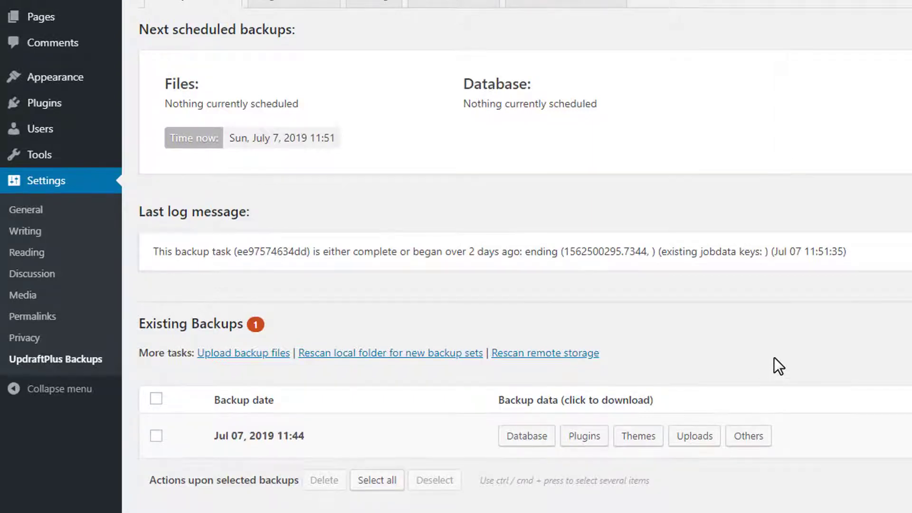
{"action": "scroll", "coordinate": [773, 357], "scroll_direction": "up", "scroll_amount": 3}
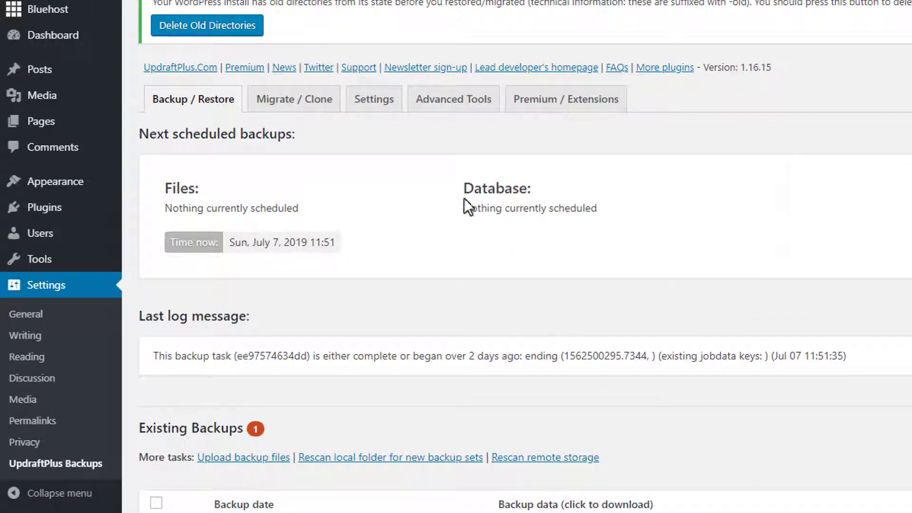
{"action": "left_click", "coordinate": [377, 114]}
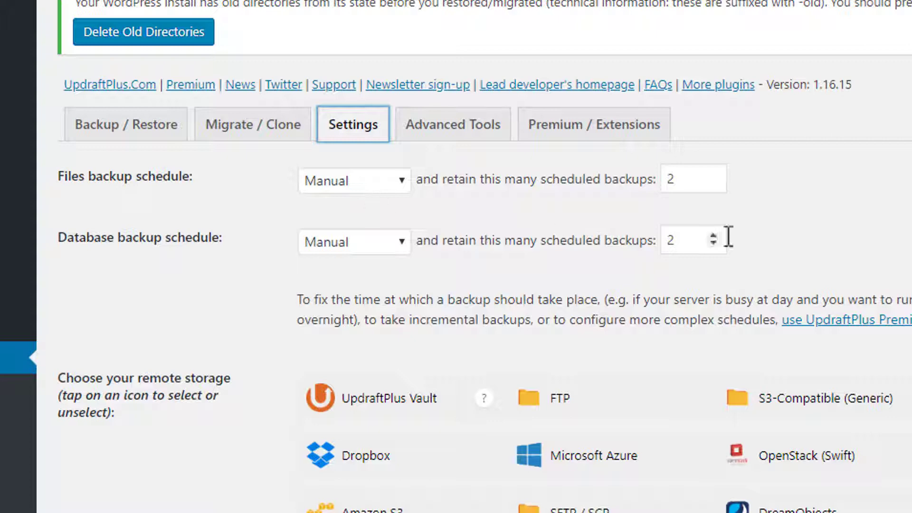
Set the Files and Database backup schedules to Weekly, each retaining 4 backups.
{"action": "left_click", "coordinate": [381, 180]}
{"action": "left_click", "coordinate": [370, 319]}
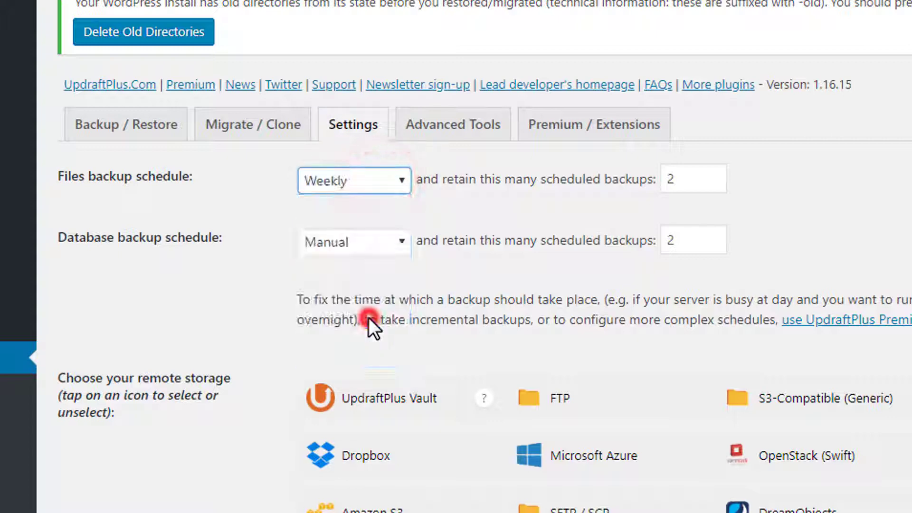
{"action": "left_click", "coordinate": [368, 240]}
{"action": "left_click", "coordinate": [378, 395]}
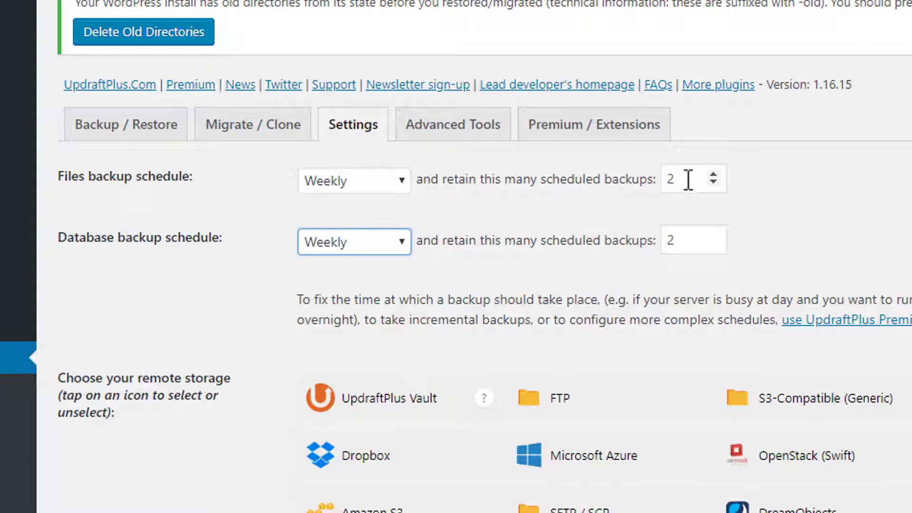
{"action": "left_click", "coordinate": [713, 175]}
{"action": "left_click", "coordinate": [713, 175]}
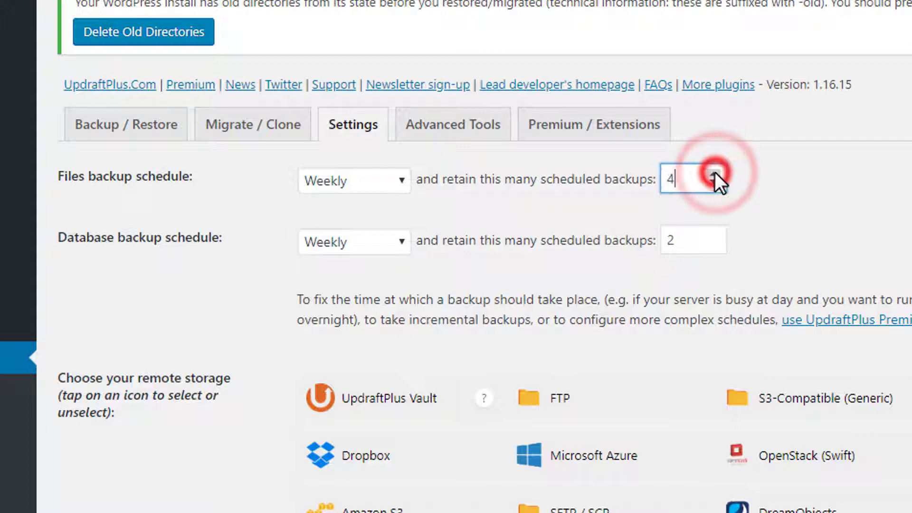
{"action": "left_click", "coordinate": [714, 235]}
{"action": "left_click", "coordinate": [714, 235]}
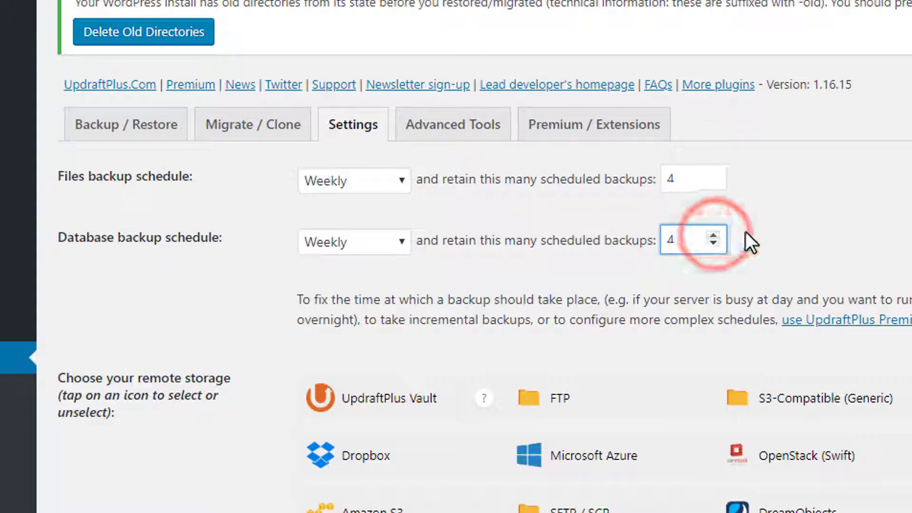
{"action": "mouse_move", "coordinate": [698, 183]}
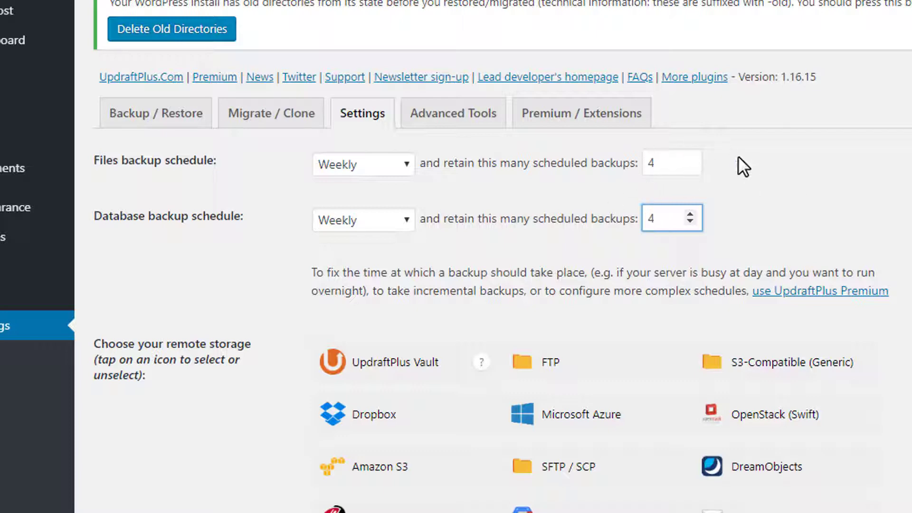
Choose Google Drive as remote storage, save the settings, and follow the authorization link.
{"action": "scroll", "coordinate": [725, 165], "scroll_direction": "down", "scroll_amount": 5}
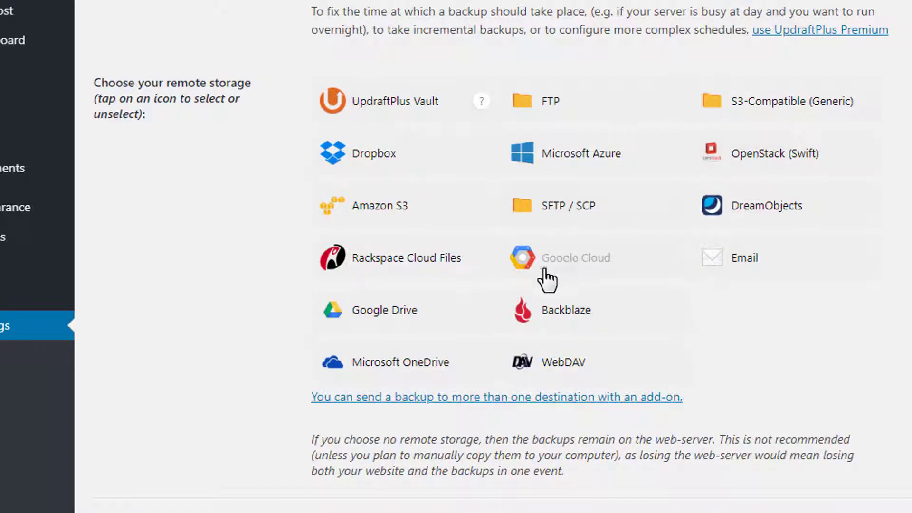
{"action": "left_click", "coordinate": [434, 325]}
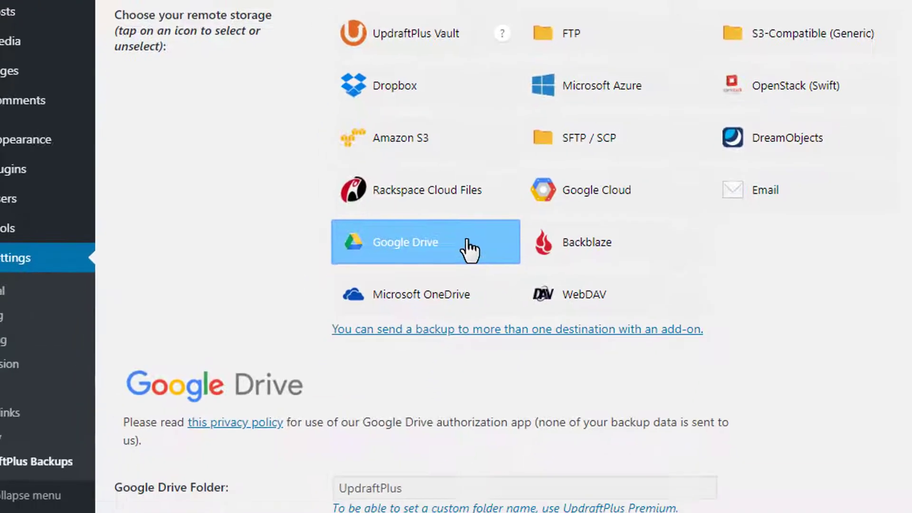
{"action": "scroll", "coordinate": [546, 102], "scroll_direction": "down", "scroll_amount": 12}
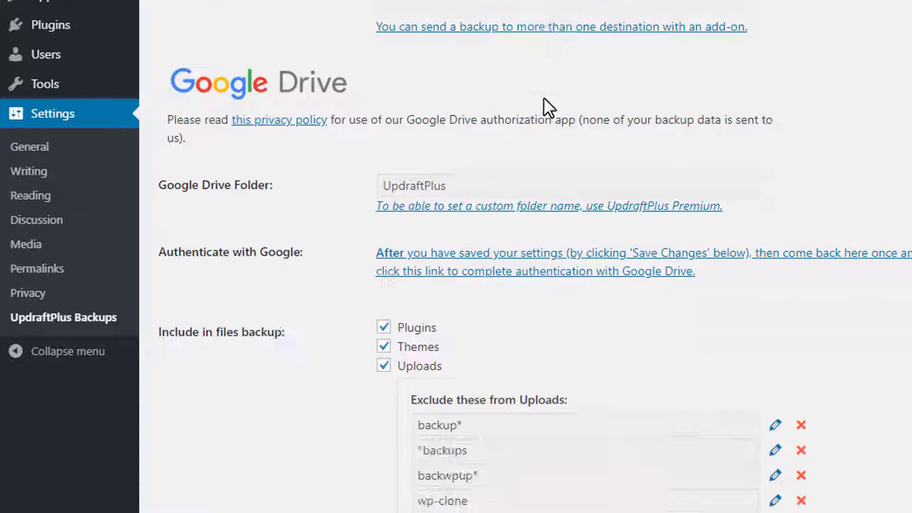
{"action": "scroll", "coordinate": [543, 100], "scroll_direction": "down", "scroll_amount": 10}
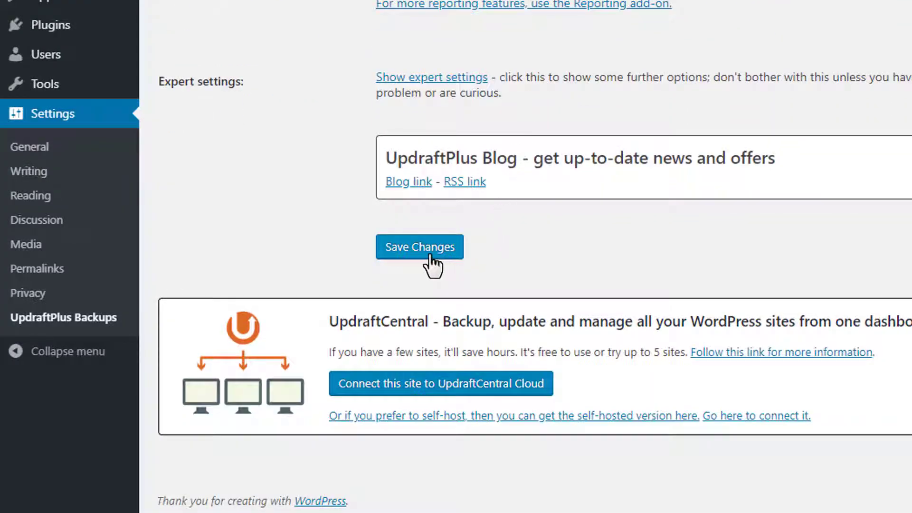
{"action": "left_click", "coordinate": [439, 256]}
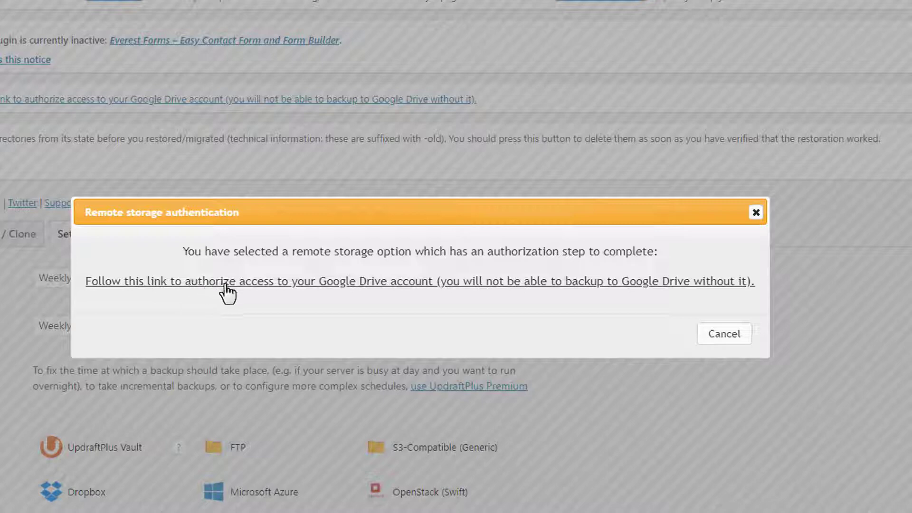
{"action": "left_click", "coordinate": [304, 287]}
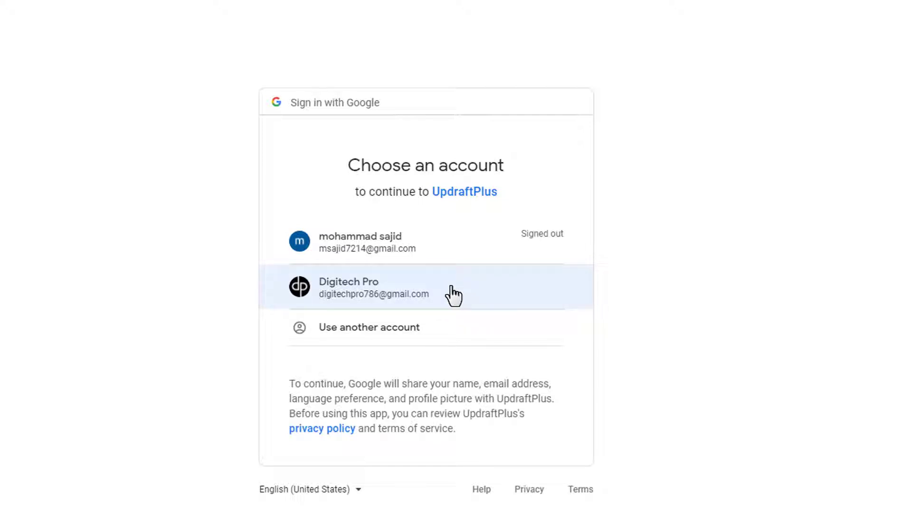
Select the Google account, allow UpdraftPlus access, and complete the Google Drive setup.
{"action": "left_click", "coordinate": [452, 295]}
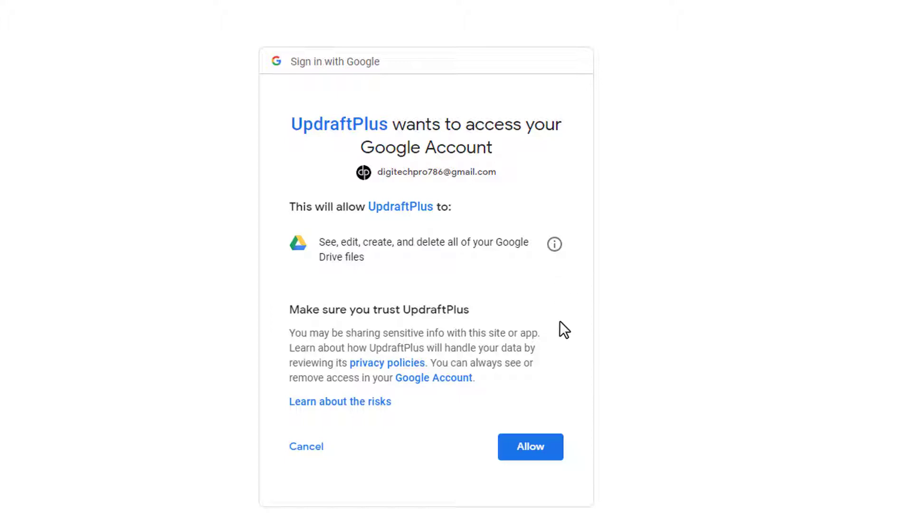
{"action": "left_click", "coordinate": [553, 454]}
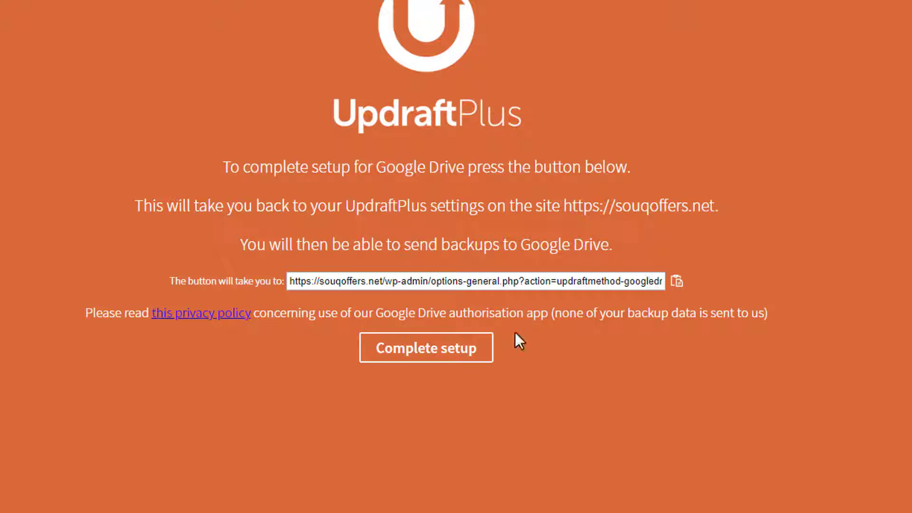
{"action": "left_click", "coordinate": [460, 368]}
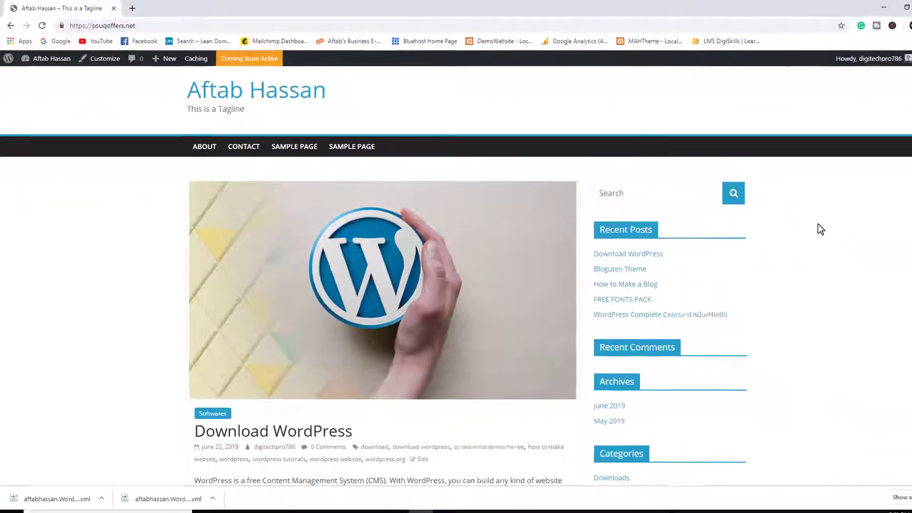
Scroll the restored souqoffers.net front page to check the Download WordPress post and widgets.
{"action": "scroll", "coordinate": [793, 222], "scroll_direction": "down", "scroll_amount": 1}
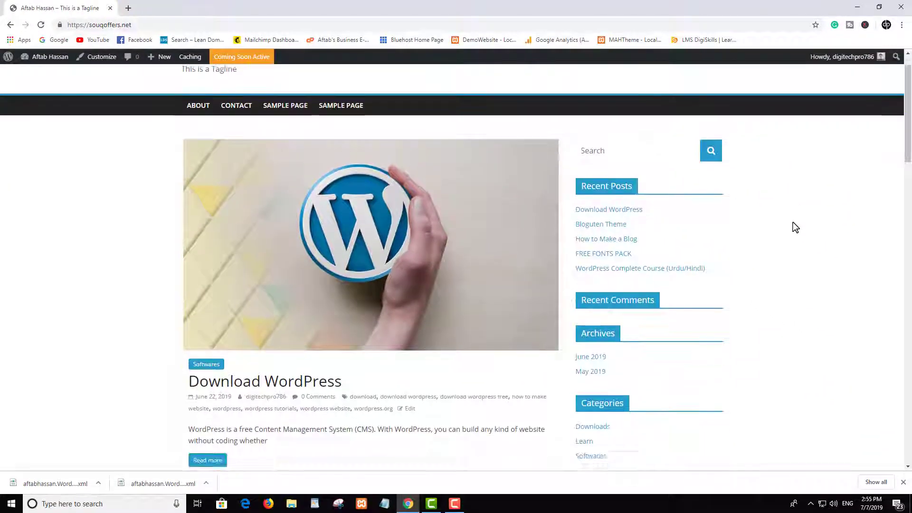
{"action": "scroll", "coordinate": [787, 228], "scroll_direction": "up", "scroll_amount": 1}
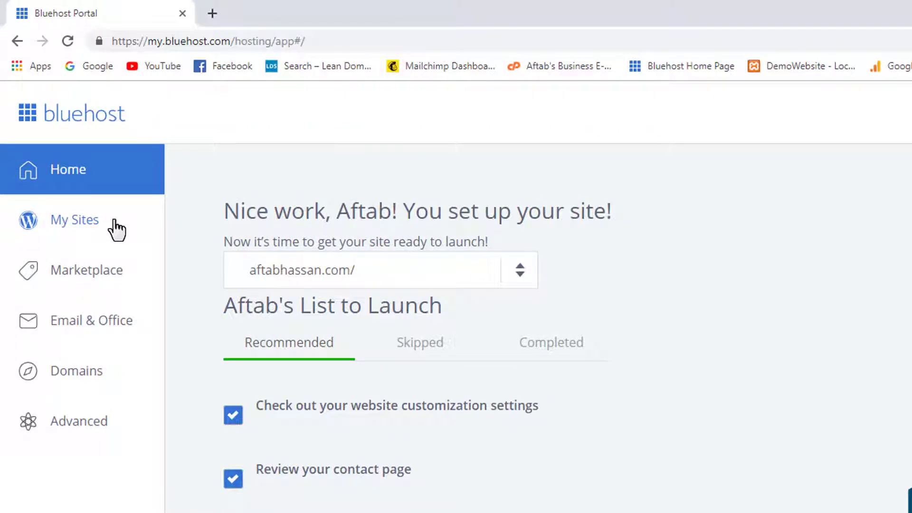
Open My Sites in the Bluehost Portal, listing aftabhassan.com and souqoffers.net.
{"action": "left_click", "coordinate": [117, 219]}
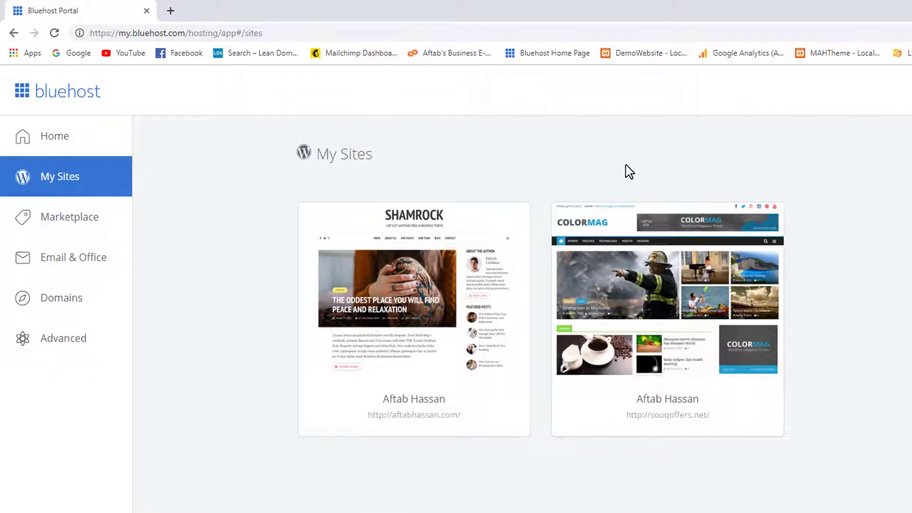
{"action": "mouse_move", "coordinate": [449, 211]}
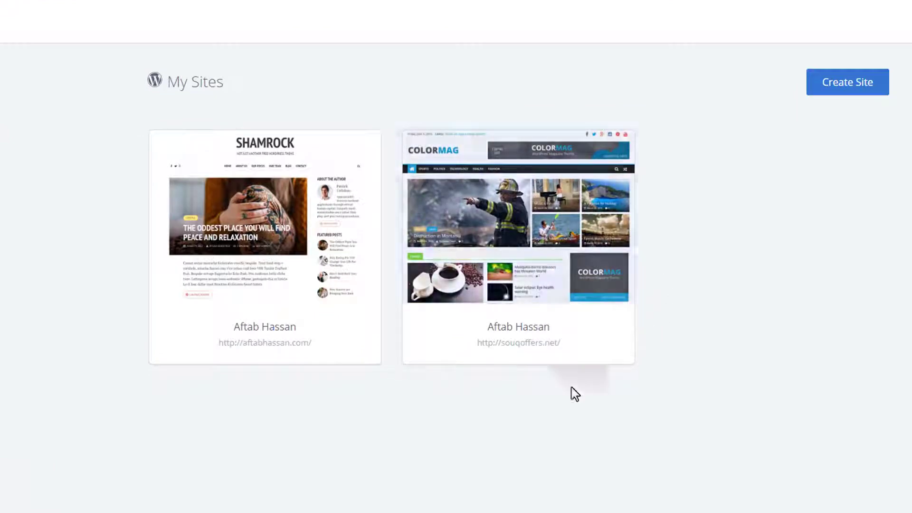
{"action": "mouse_move", "coordinate": [503, 357]}
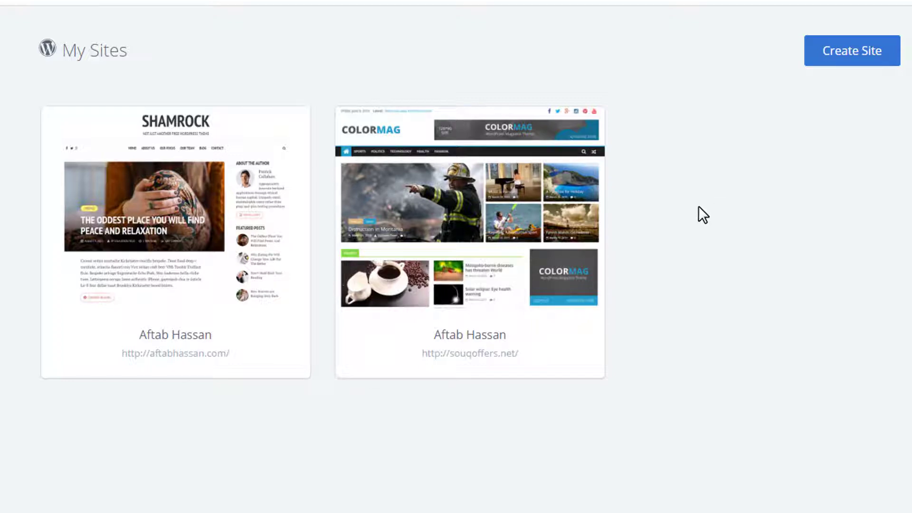
{"action": "mouse_move", "coordinate": [608, 208]}
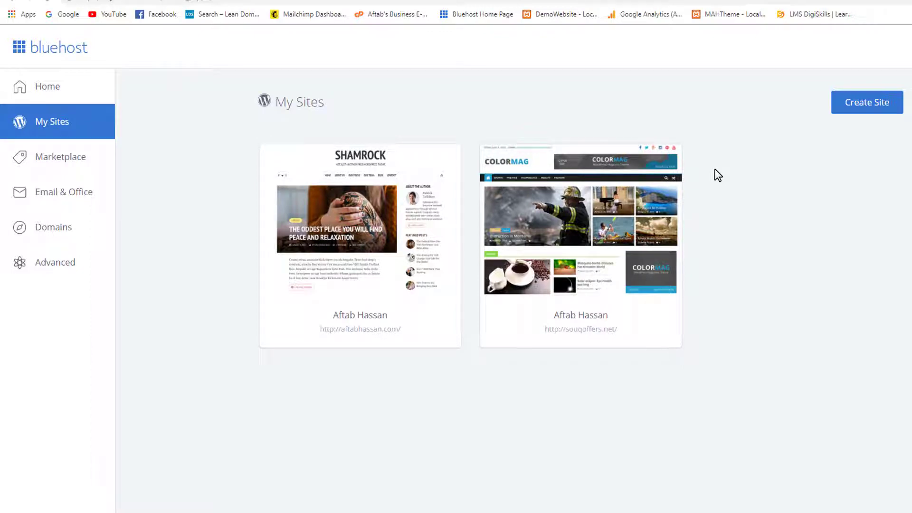
{"action": "mouse_move", "coordinate": [641, 177]}
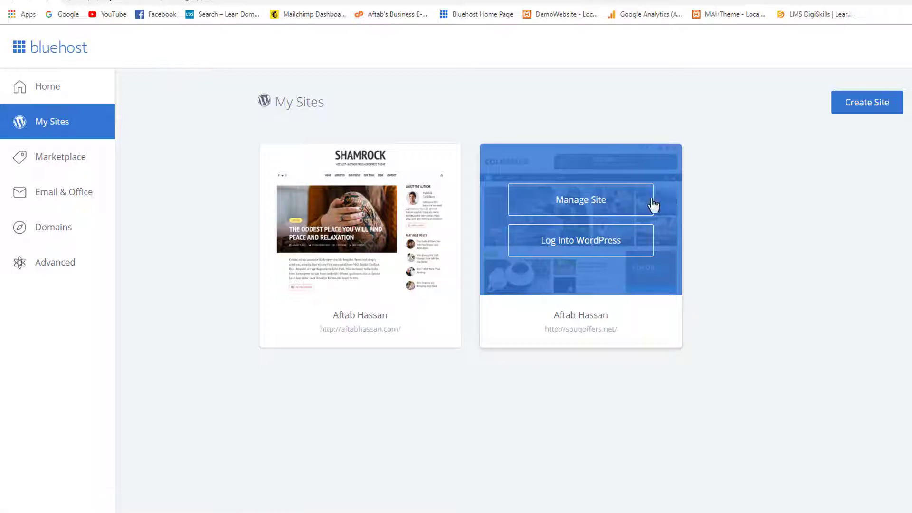
Delete souqoffers.net from its Manage Site settings and confirm the permanent deletion.
{"action": "left_click", "coordinate": [624, 203]}
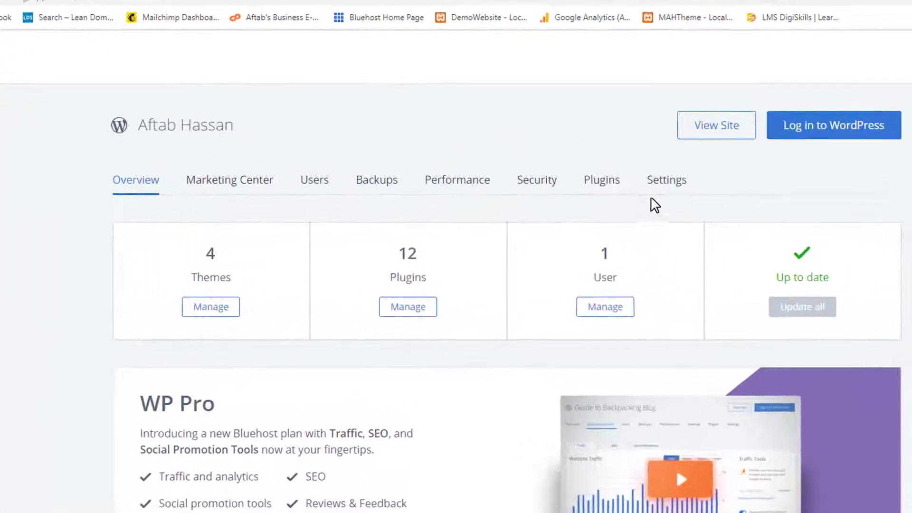
{"action": "left_click", "coordinate": [657, 194]}
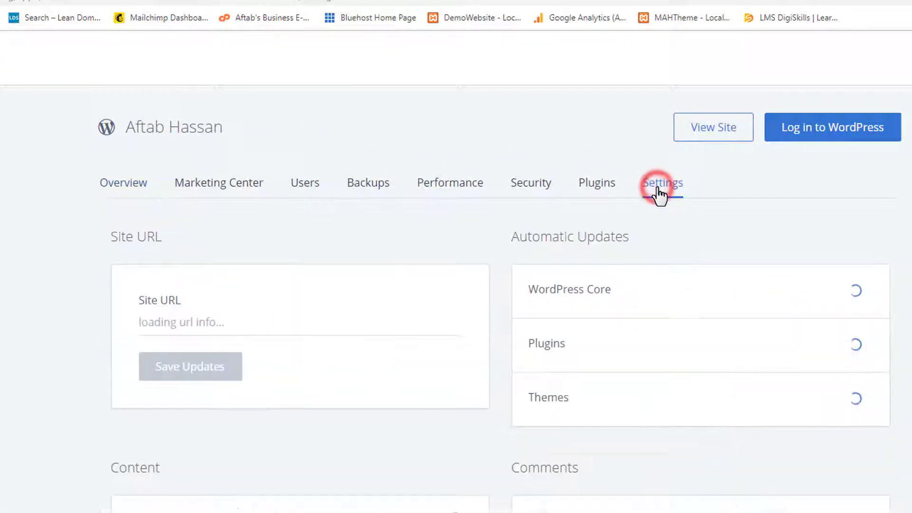
{"action": "scroll", "coordinate": [657, 195], "scroll_direction": "down", "scroll_amount": 5}
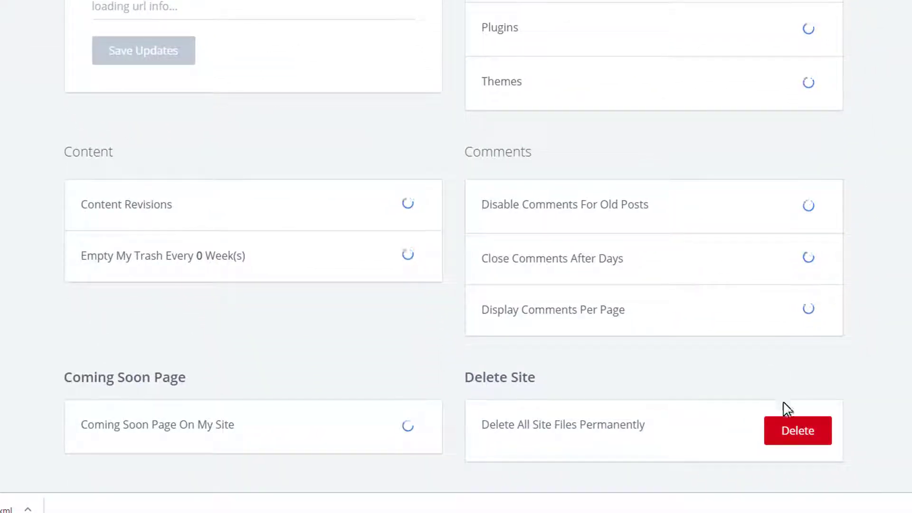
{"action": "left_click", "coordinate": [773, 456]}
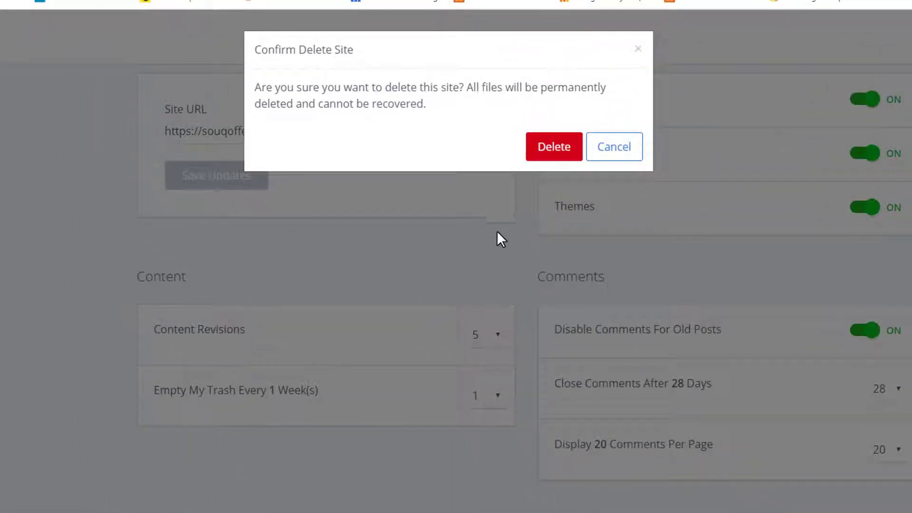
{"action": "left_click", "coordinate": [532, 155]}
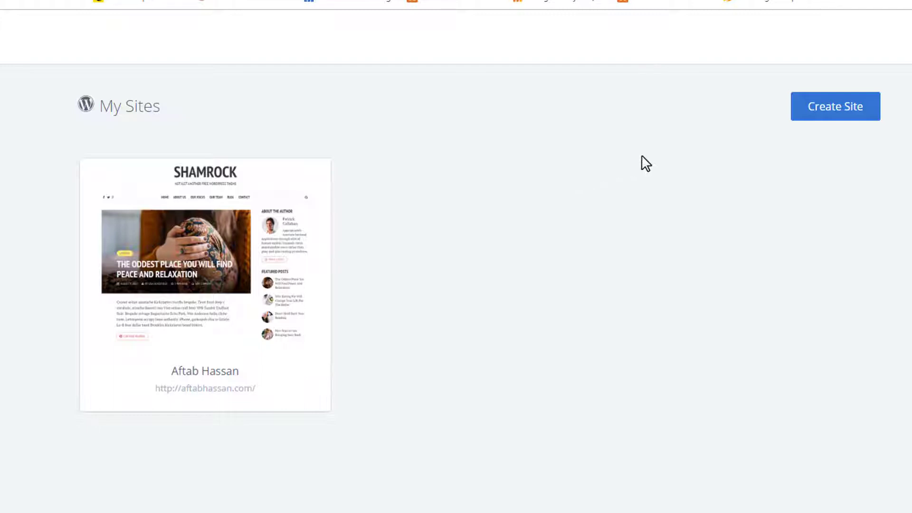
Create a new WordPress site with the owner's name as site name and tagline 'This is Tagline'.
{"action": "left_click", "coordinate": [799, 113]}
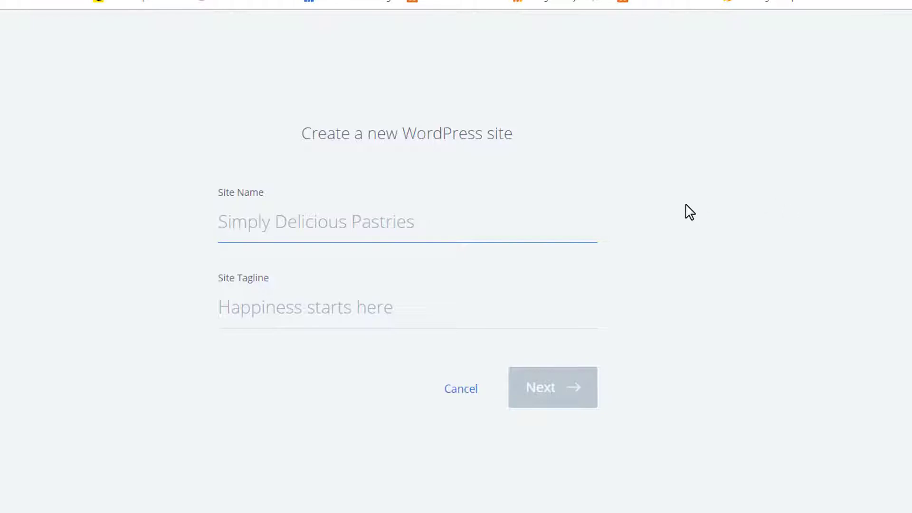
{"action": "type", "text": "Aftab Hassan"}
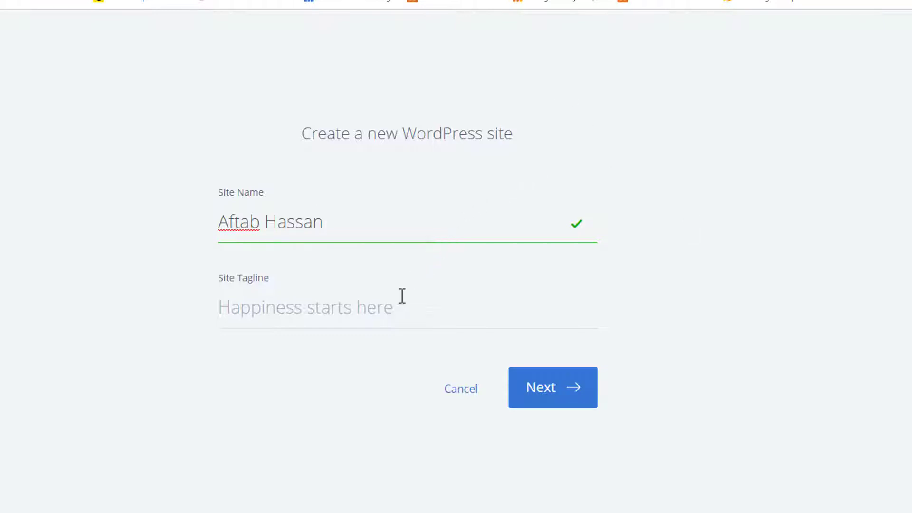
{"action": "left_click", "coordinate": [418, 312]}
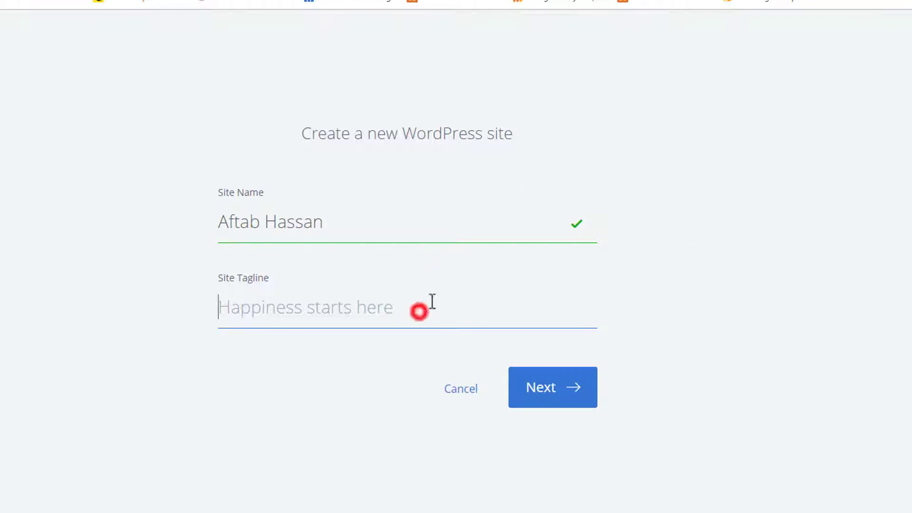
{"action": "type", "text": "Thisb"}
{"action": "key", "text": "BackSpace"}
{"action": "type", "text": "is Tagline"}
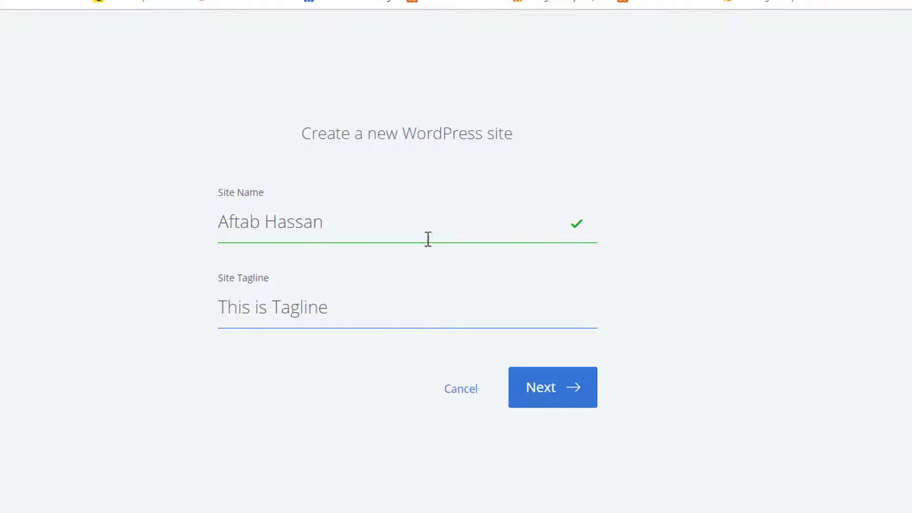
{"action": "left_click", "coordinate": [522, 403]}
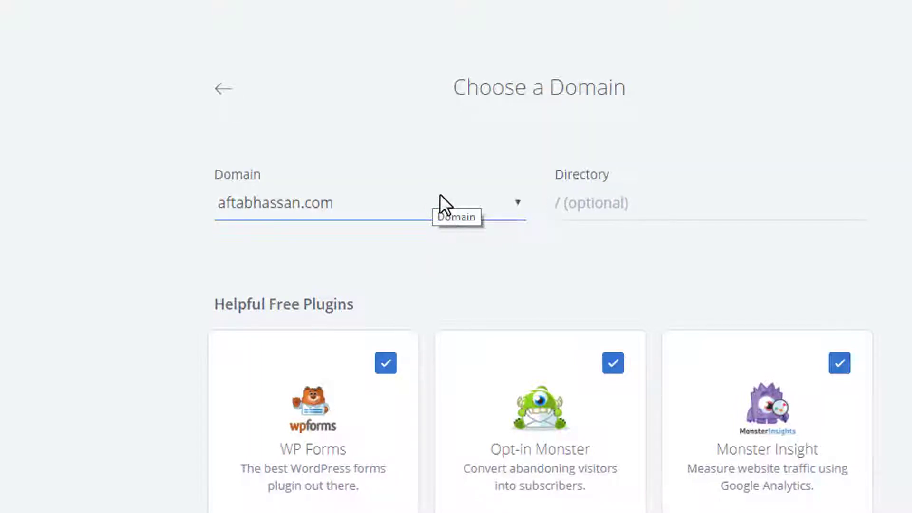
Pick souqoffers.net as the domain and install WordPress with the suggested plugins.
{"action": "left_click", "coordinate": [409, 204]}
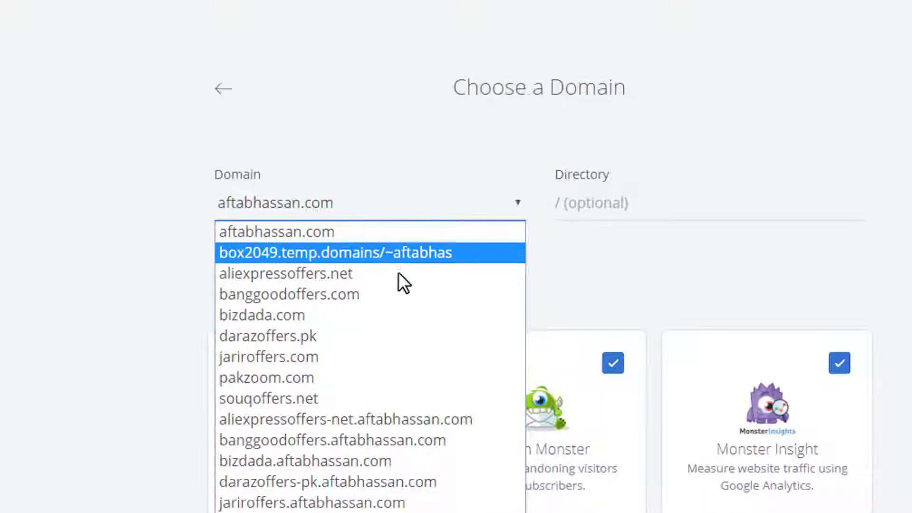
{"action": "left_click", "coordinate": [337, 399]}
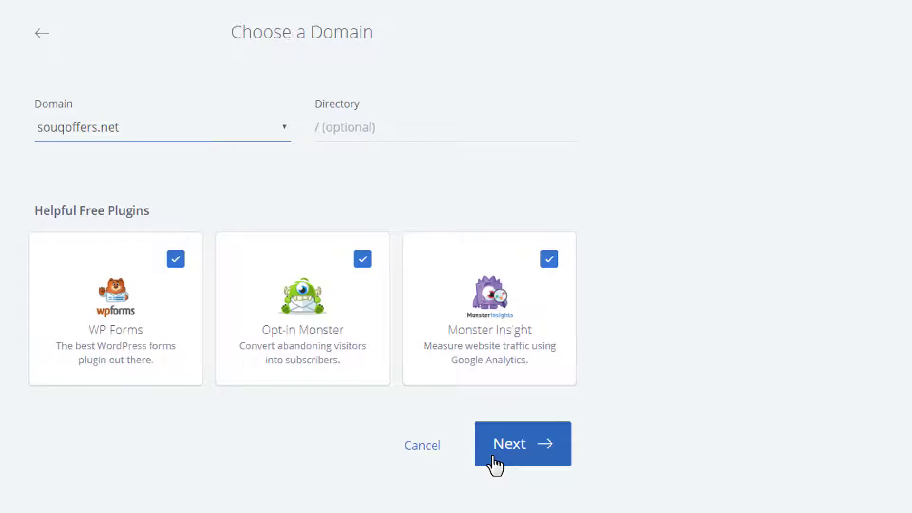
{"action": "left_click", "coordinate": [490, 457]}
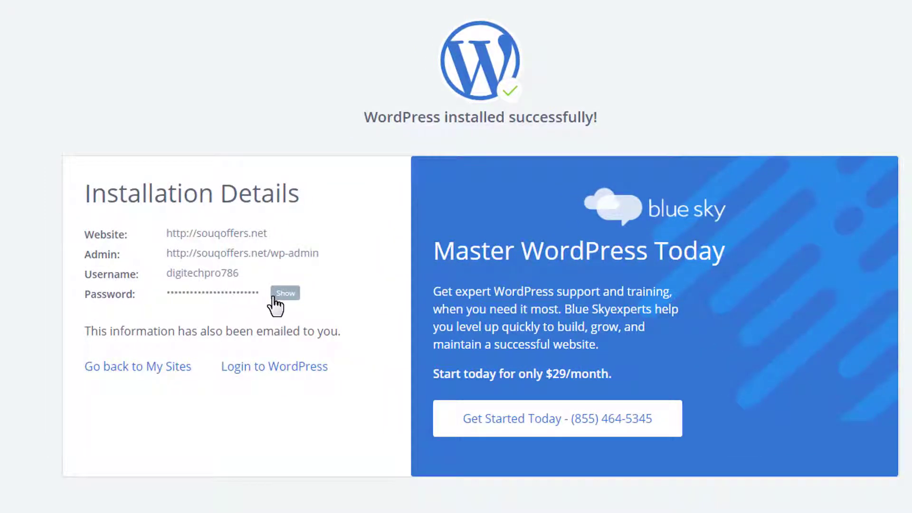
Show the admin password in the Installation Details.
{"action": "left_click", "coordinate": [275, 295]}
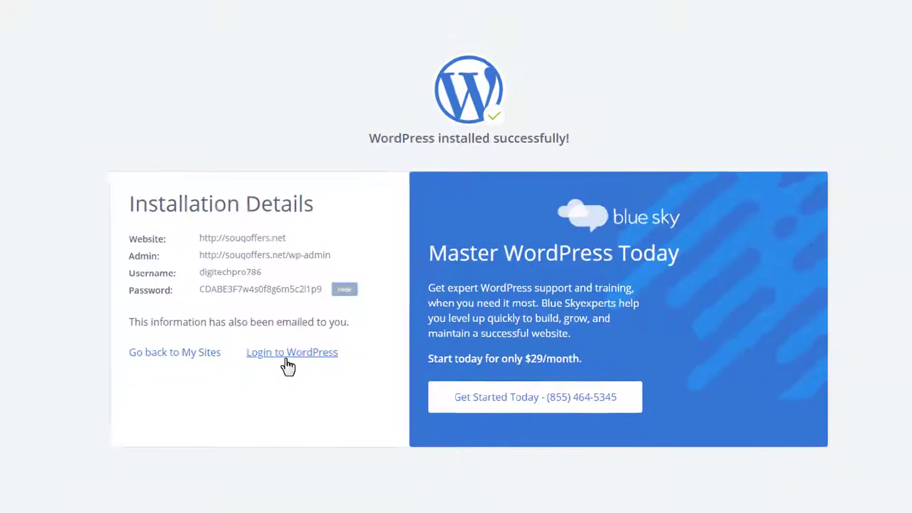
Log in to the new souqoffers.net wp-admin and view its live front page.
{"action": "left_click", "coordinate": [287, 360]}
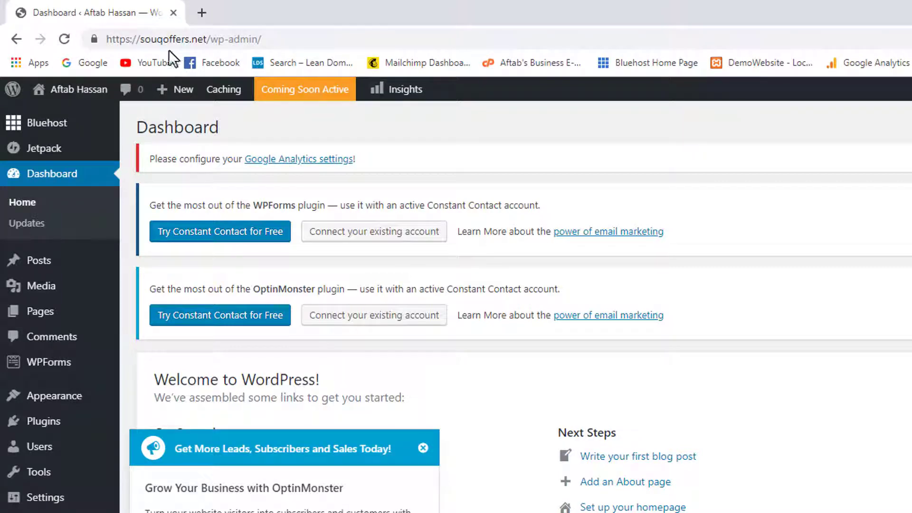
{"action": "mouse_move", "coordinate": [81, 95]}
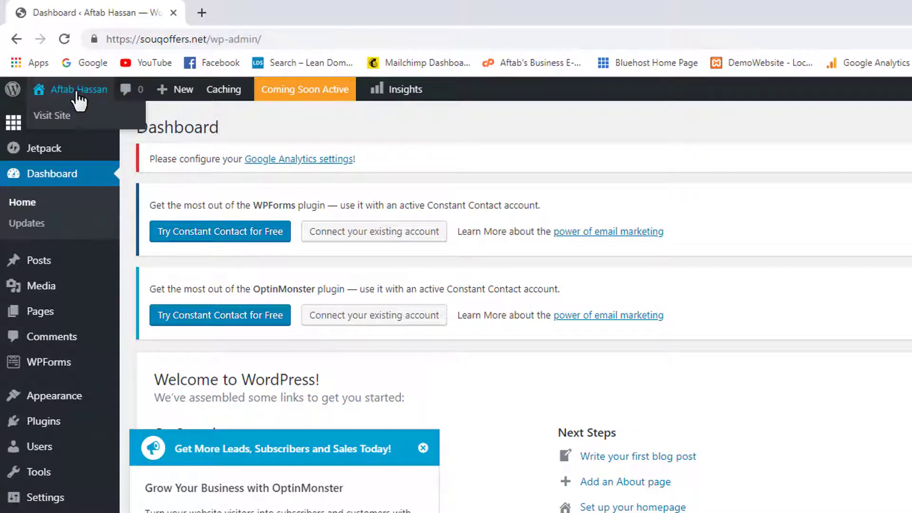
{"action": "left_click", "coordinate": [97, 116]}
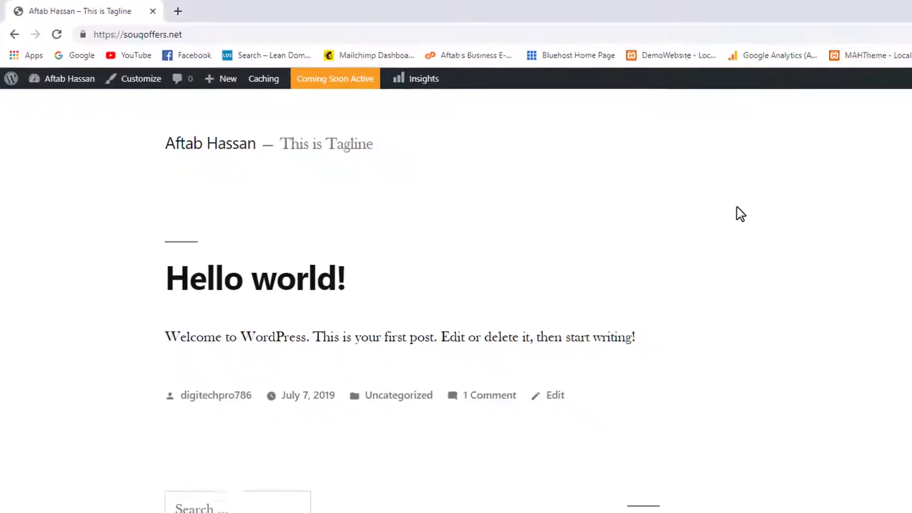
Scroll the fresh homepage's Hello world! post, then return to the WordPress Dashboard.
{"action": "scroll", "coordinate": [689, 209], "scroll_direction": "down", "scroll_amount": 6}
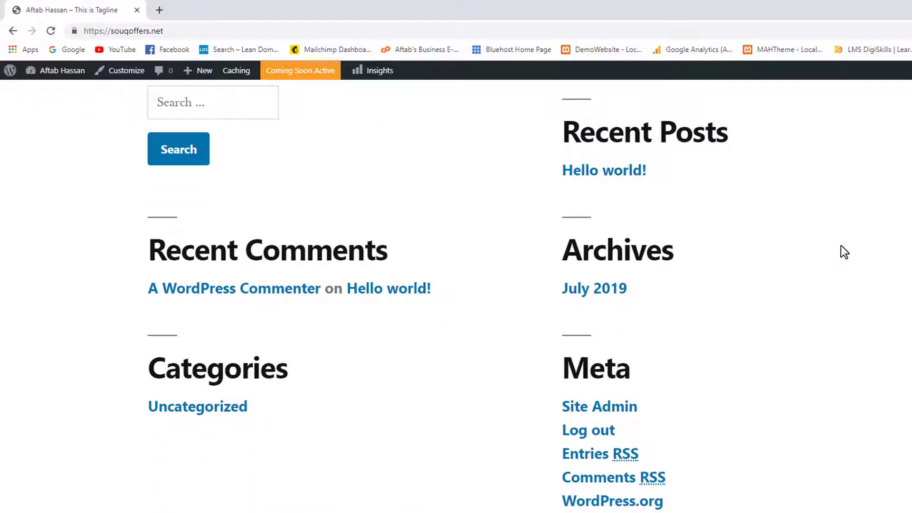
{"action": "scroll", "coordinate": [837, 248], "scroll_direction": "up", "scroll_amount": 8}
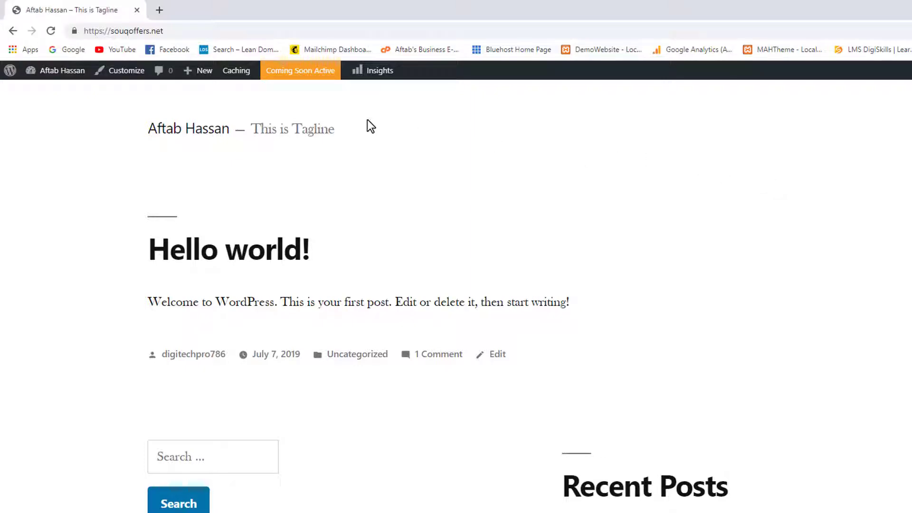
{"action": "mouse_move", "coordinate": [60, 72]}
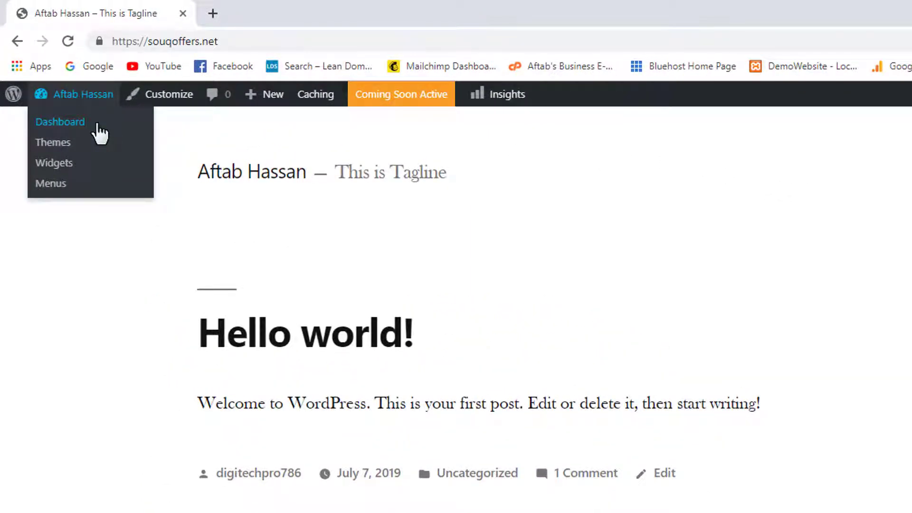
{"action": "left_click", "coordinate": [97, 128]}
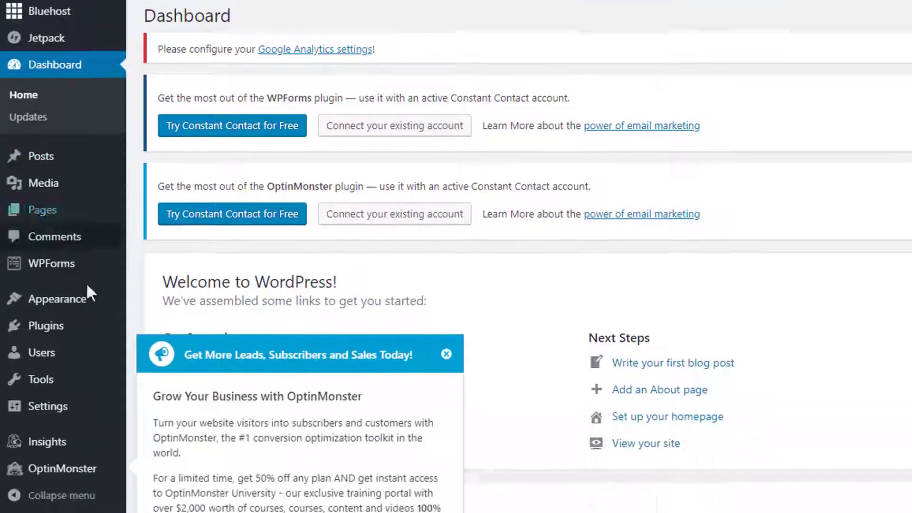
Close the OptinMonster popup and review the 7 installed plugins, including Jetpack and WPForms Lite.
{"action": "mouse_move", "coordinate": [71, 446]}
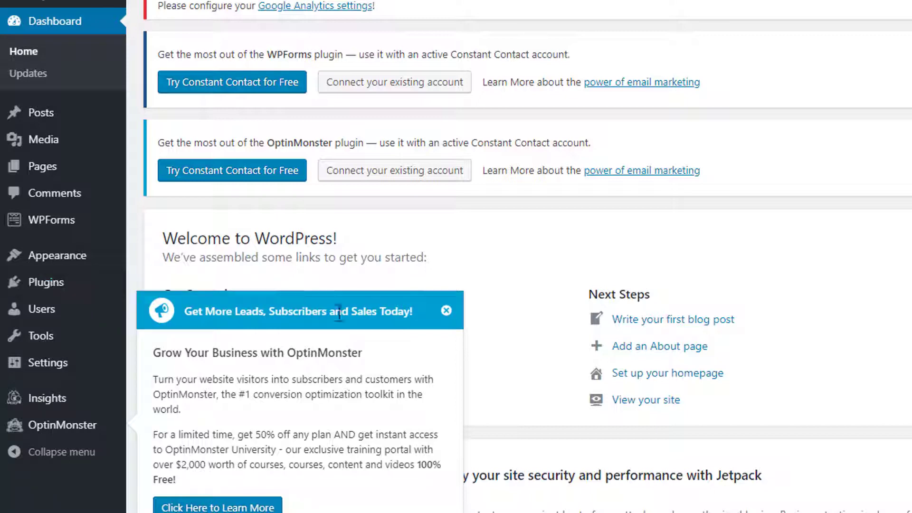
{"action": "left_click", "coordinate": [445, 311]}
{"action": "mouse_move", "coordinate": [72, 284]}
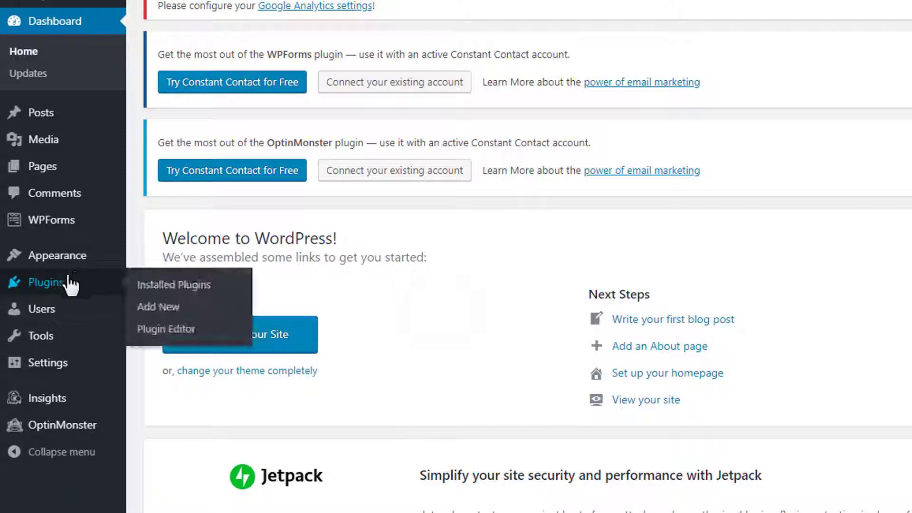
{"action": "left_click", "coordinate": [228, 283]}
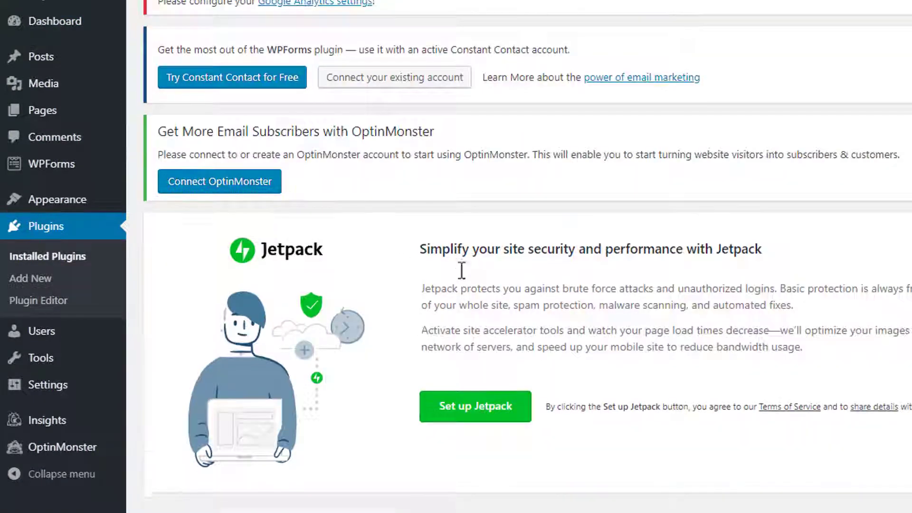
{"action": "scroll", "coordinate": [460, 268], "scroll_direction": "down", "scroll_amount": 10}
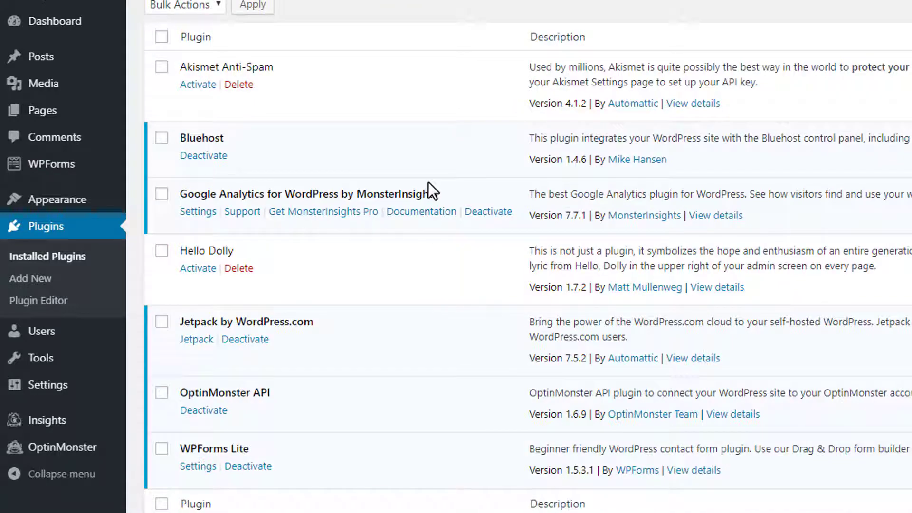
{"action": "scroll", "coordinate": [424, 219], "scroll_direction": "up", "scroll_amount": 3}
{"action": "scroll", "coordinate": [418, 215], "scroll_direction": "up", "scroll_amount": 7}
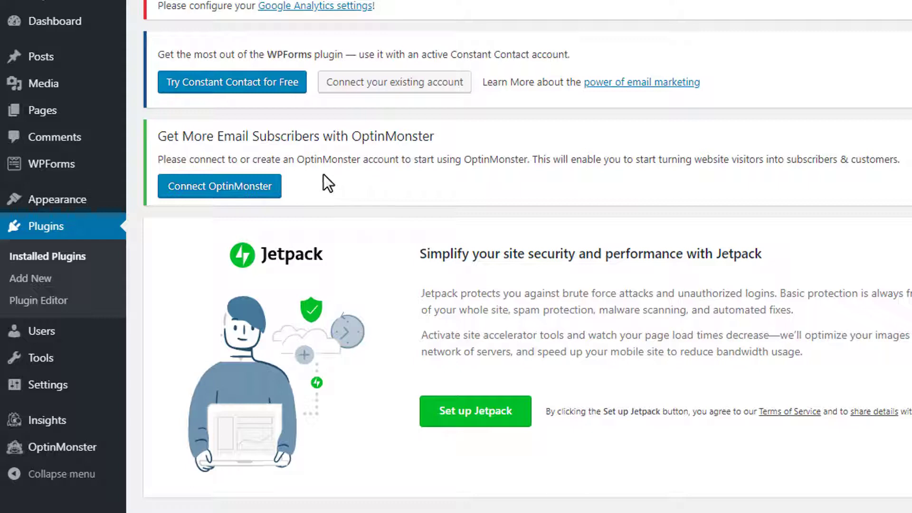
{"action": "scroll", "coordinate": [319, 179], "scroll_direction": "up", "scroll_amount": 1}
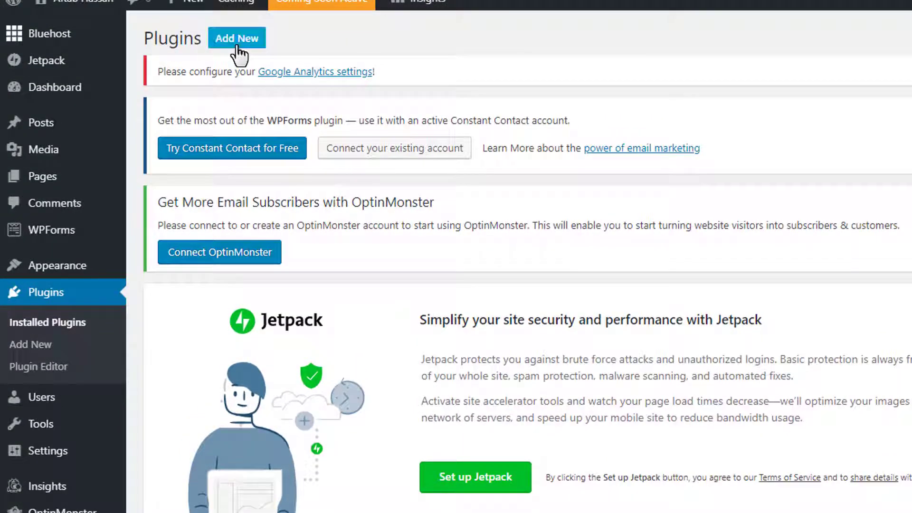
Search the plugin directory for 'updraft', then install and activate UpdraftPlus.
{"action": "left_click", "coordinate": [236, 42]}
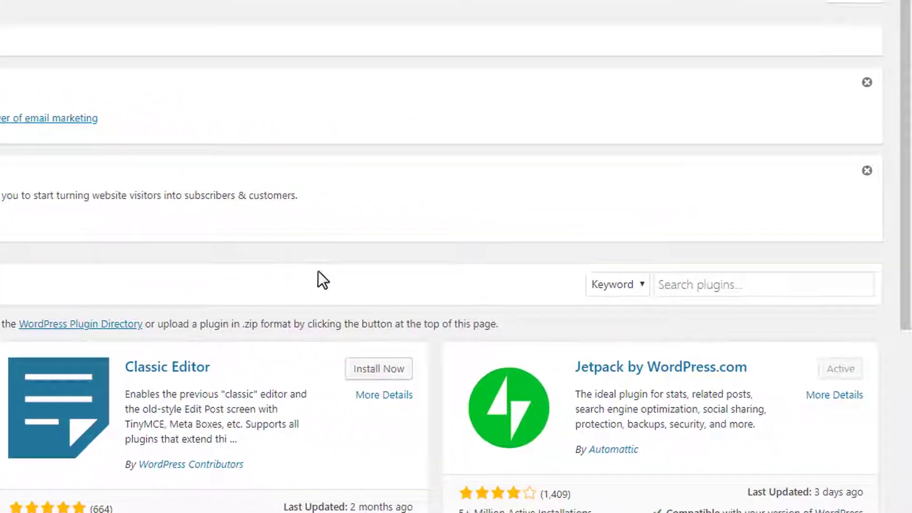
{"action": "left_click", "coordinate": [765, 285]}
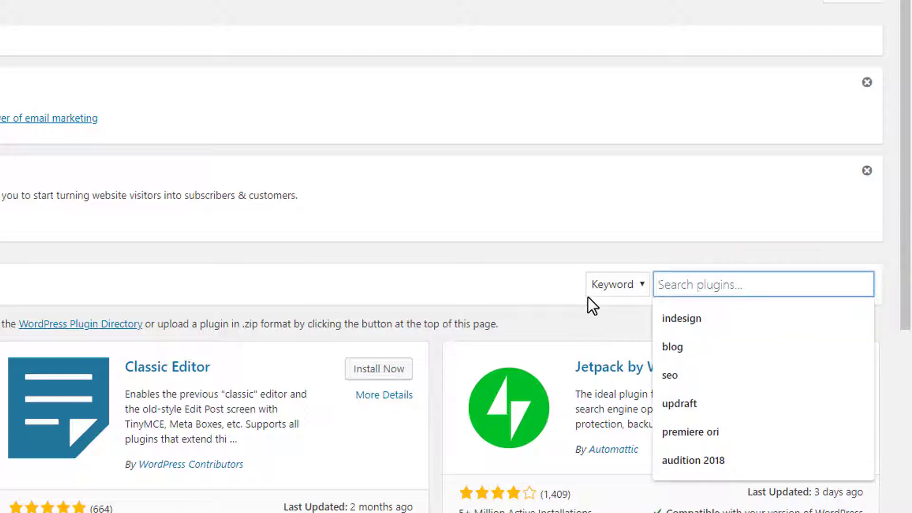
{"action": "type", "text": "updraft"}
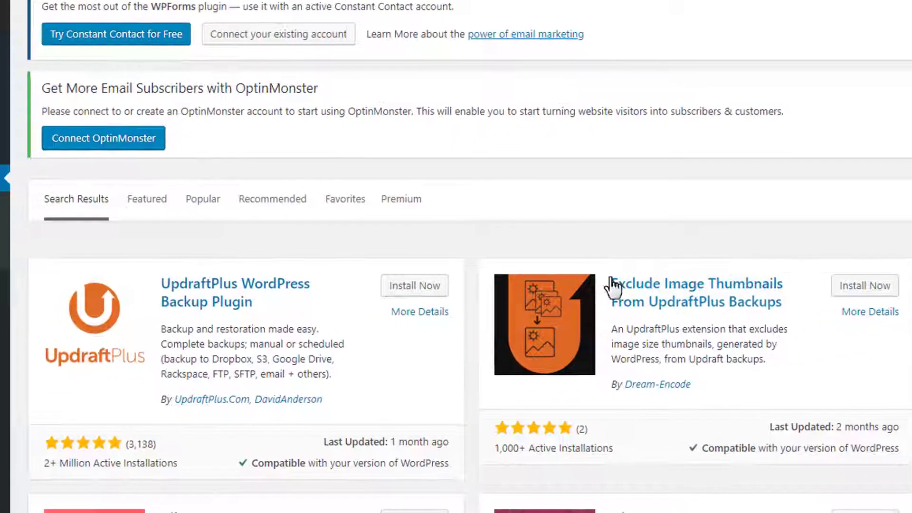
{"action": "left_click", "coordinate": [397, 295]}
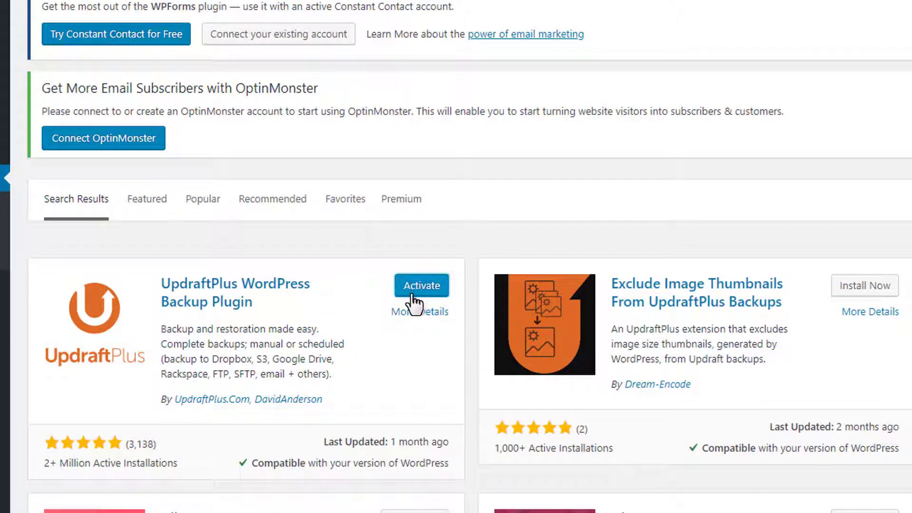
{"action": "left_click", "coordinate": [416, 292]}
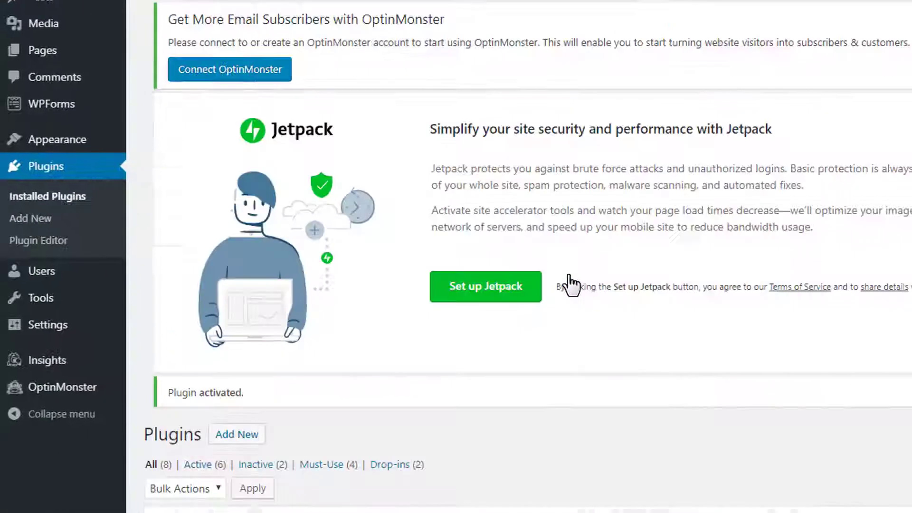
Dismiss the UpdraftPlus welcome message and go to its Backups settings page.
{"action": "scroll", "coordinate": [570, 285], "scroll_direction": "down", "scroll_amount": 10}
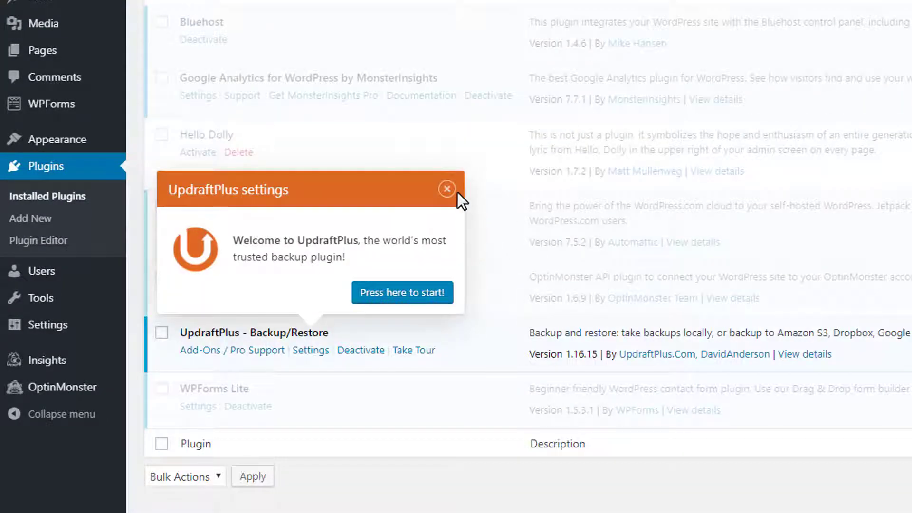
{"action": "left_click", "coordinate": [449, 189]}
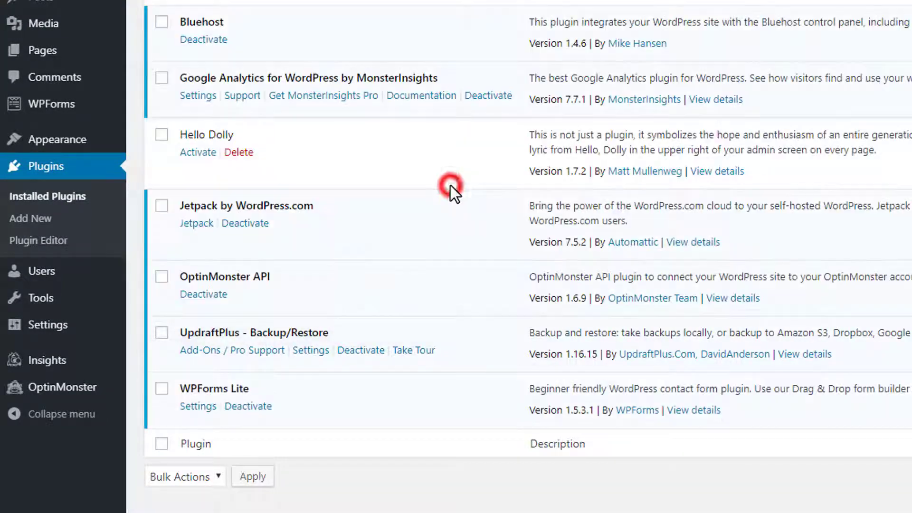
{"action": "left_click", "coordinate": [314, 351]}
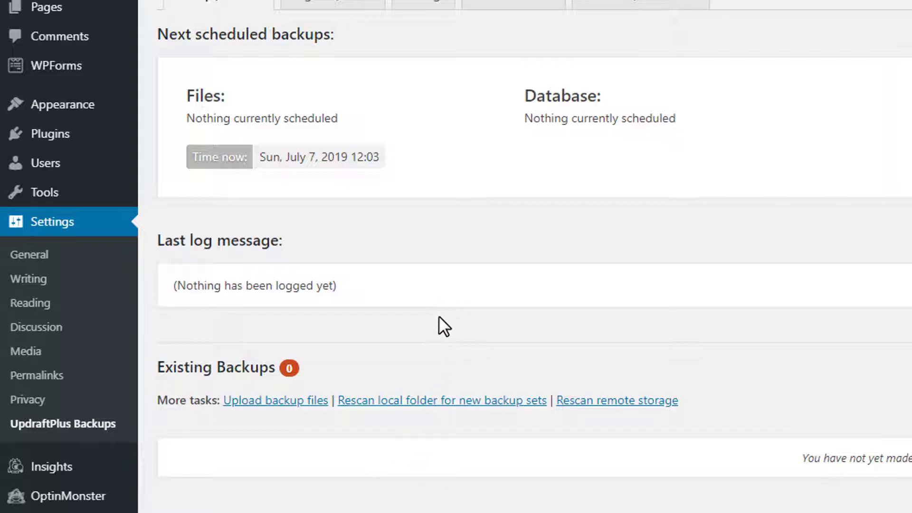
In the UpdraftPlus Settings tab, choose Google Drive as remote storage and save changes.
{"action": "scroll", "coordinate": [442, 313], "scroll_direction": "up", "scroll_amount": 2}
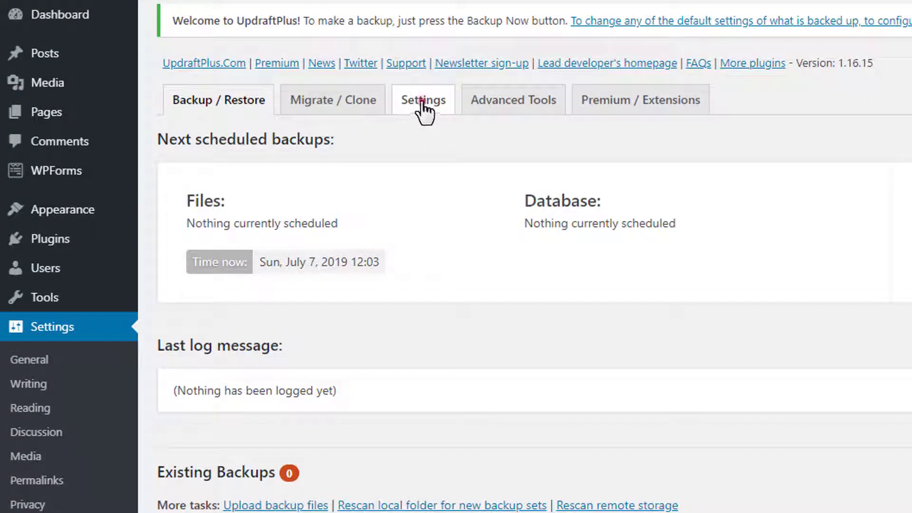
{"action": "left_click", "coordinate": [425, 113]}
{"action": "scroll", "coordinate": [468, 181], "scroll_direction": "down", "scroll_amount": 7}
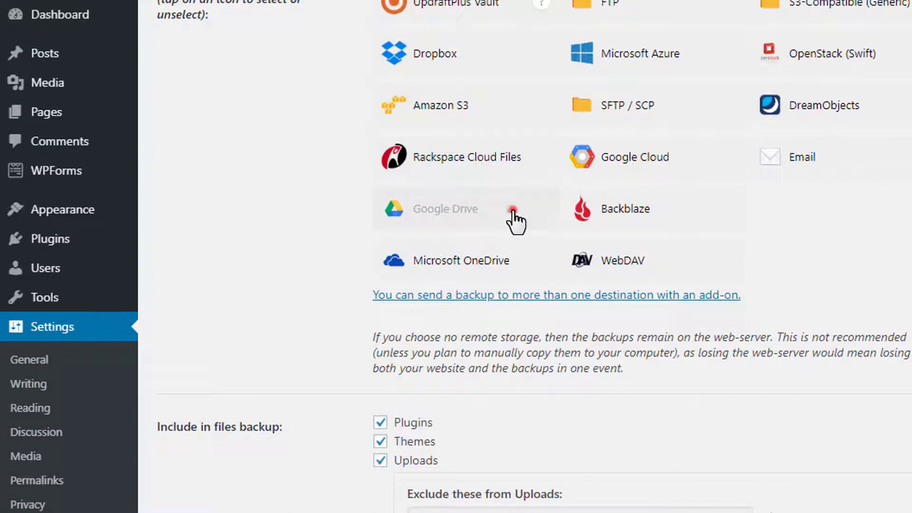
{"action": "left_click", "coordinate": [513, 218]}
{"action": "scroll", "coordinate": [520, 216], "scroll_direction": "down", "scroll_amount": 17}
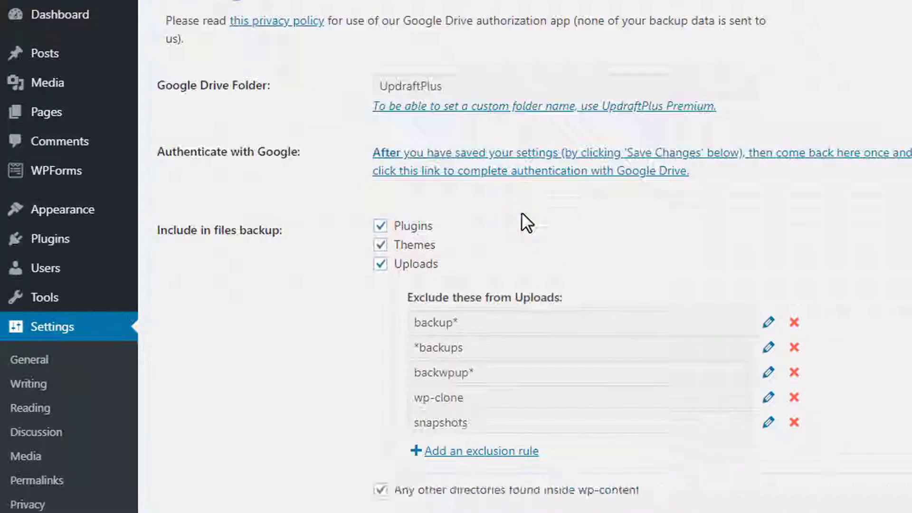
{"action": "scroll", "coordinate": [528, 217], "scroll_direction": "down", "scroll_amount": 3}
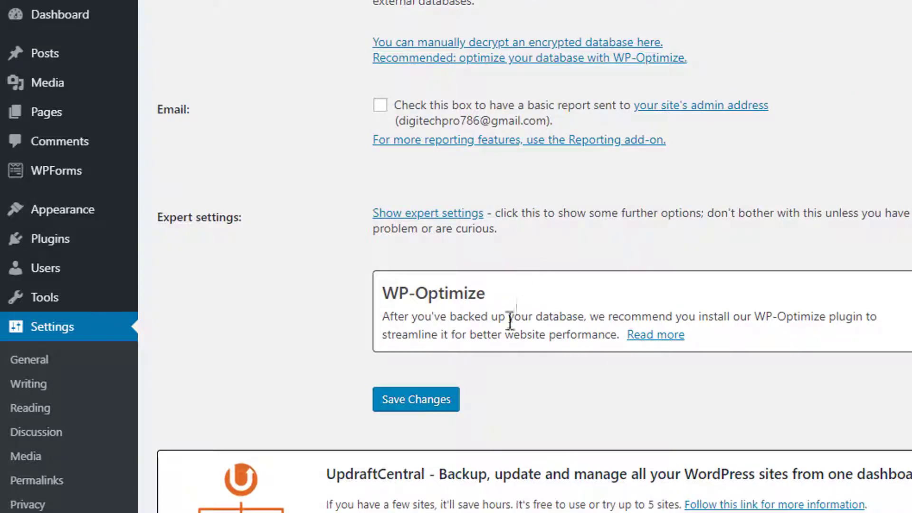
{"action": "left_click", "coordinate": [426, 409]}
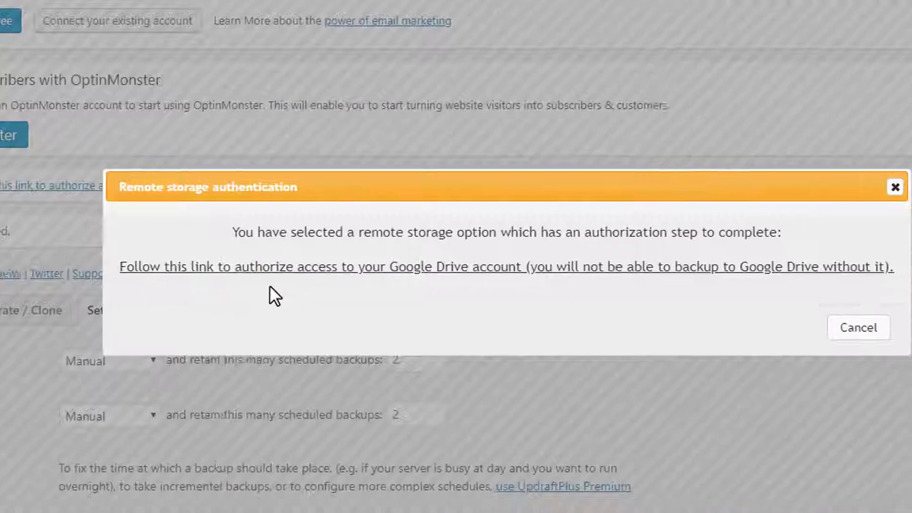
Authorize UpdraftPlus with the Google account until it reports 15337.8 MB available.
{"action": "left_click", "coordinate": [282, 270]}
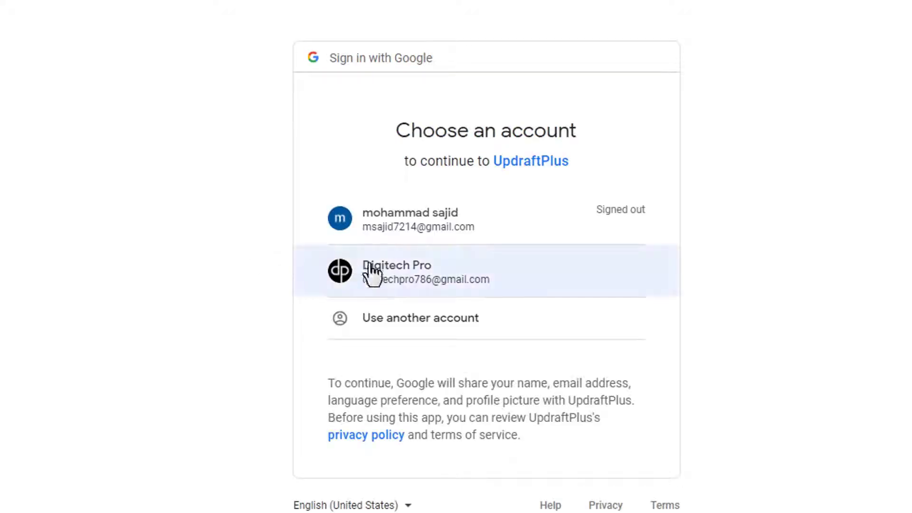
{"action": "left_click", "coordinate": [545, 269]}
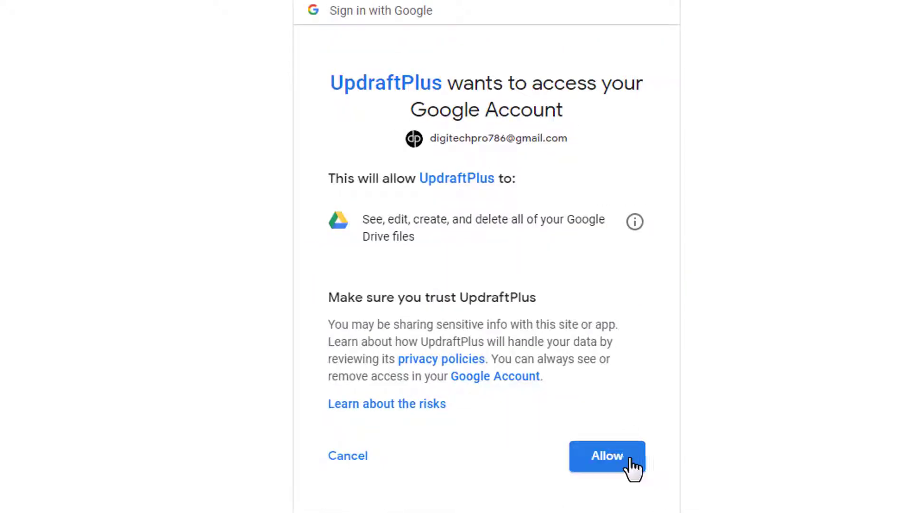
{"action": "left_click", "coordinate": [633, 457]}
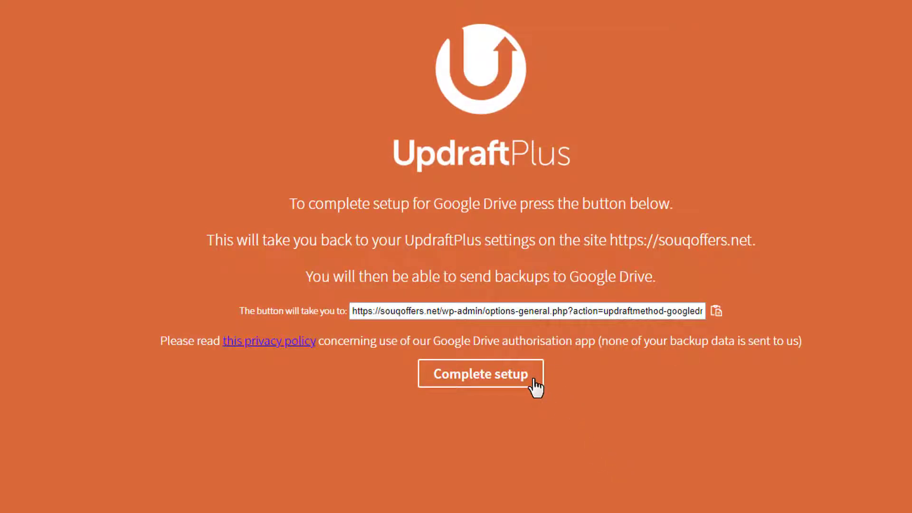
{"action": "left_click", "coordinate": [532, 380]}
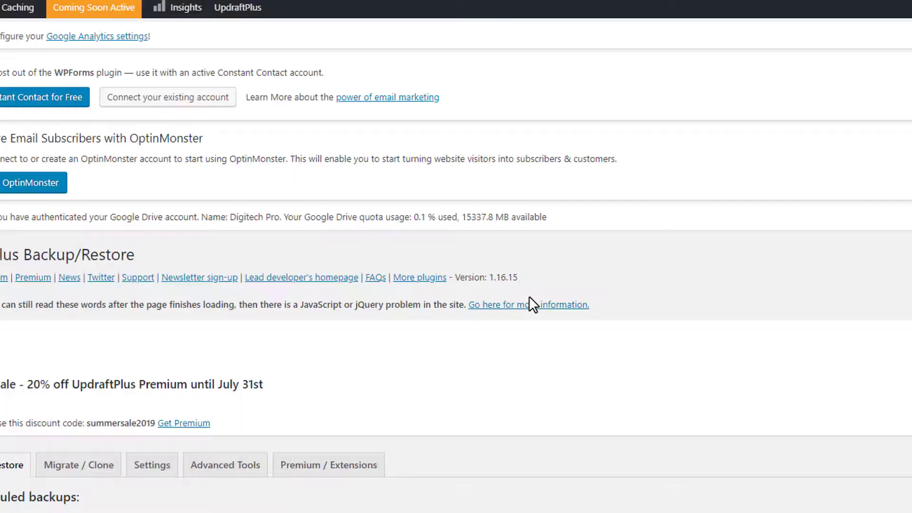
Rescan remote storage to import the Jul 07, 2019 11:58 backup and open its Restore dialog.
{"action": "scroll", "coordinate": [532, 304], "scroll_direction": "down", "scroll_amount": 7}
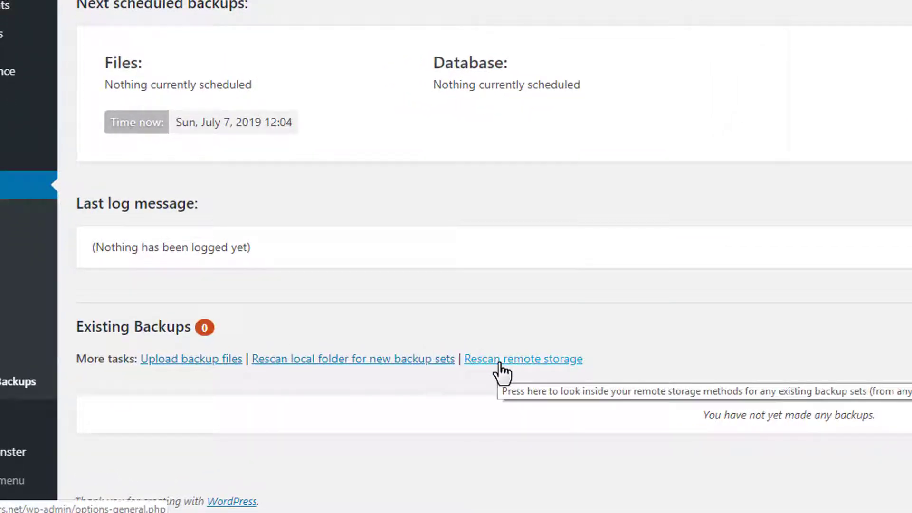
{"action": "left_click", "coordinate": [499, 363]}
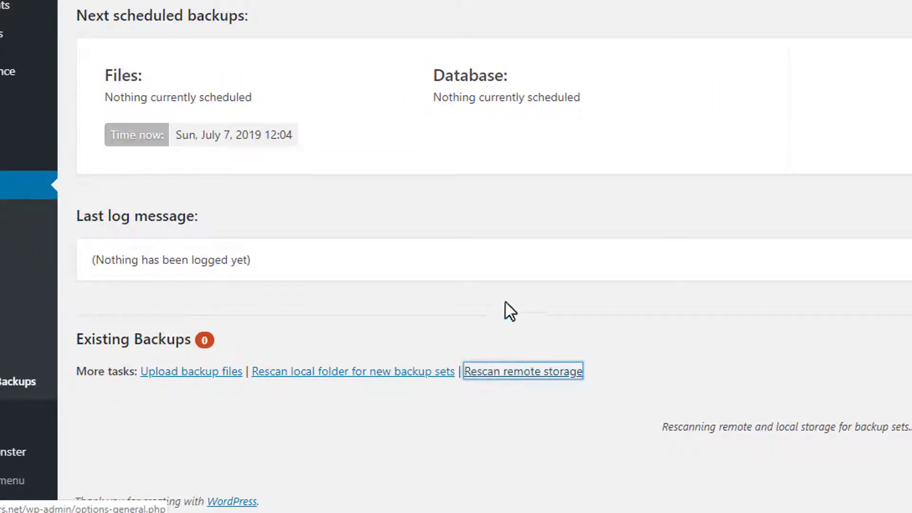
{"action": "scroll", "coordinate": [517, 284], "scroll_direction": "down", "scroll_amount": 2}
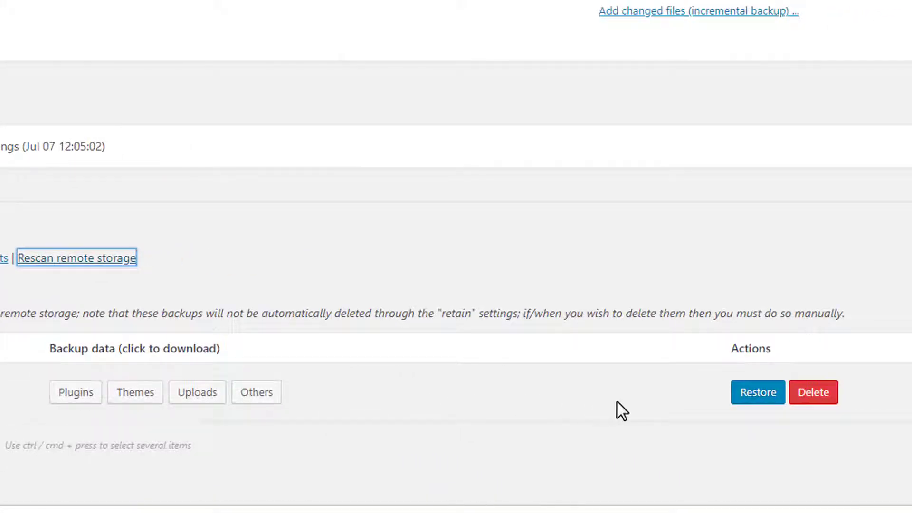
{"action": "left_click", "coordinate": [739, 398]}
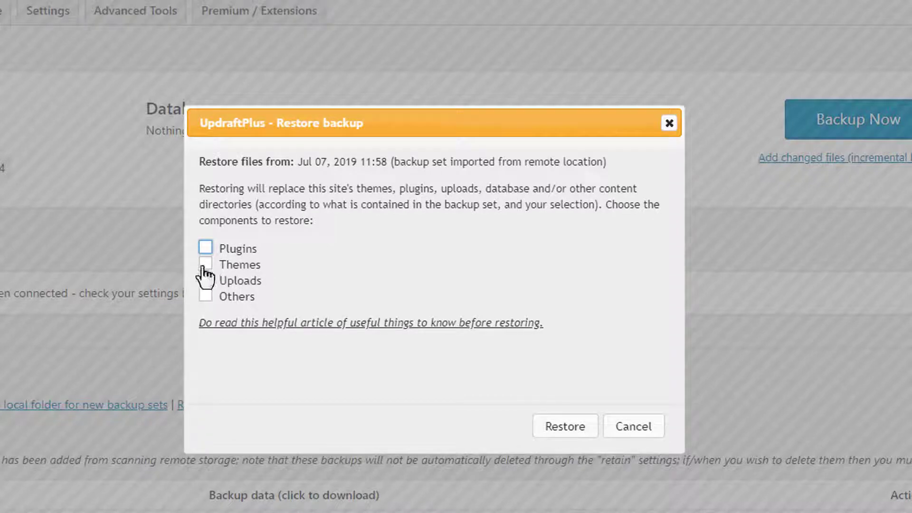
Restore the backup's Plugins, Themes, Uploads and Others, confirming despite the warnings.
{"action": "left_click", "coordinate": [206, 247]}
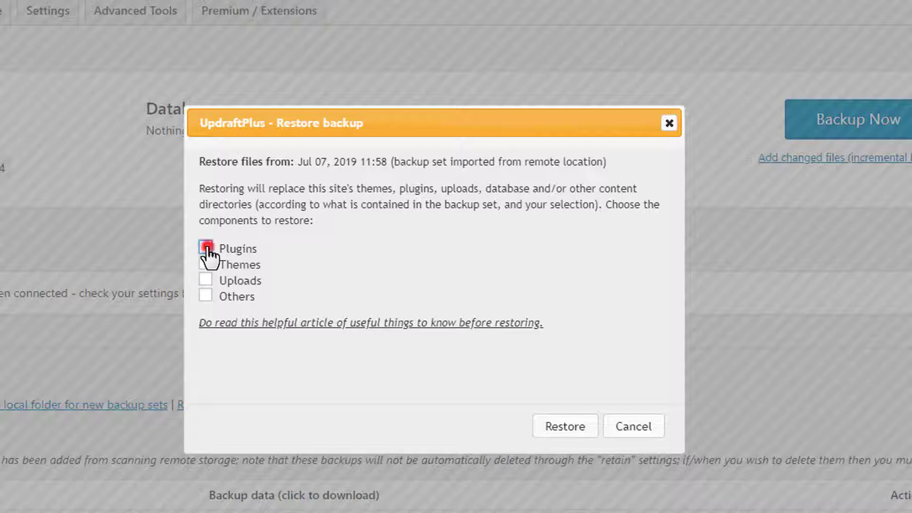
{"action": "left_click", "coordinate": [205, 263]}
{"action": "left_click", "coordinate": [206, 278]}
{"action": "left_click", "coordinate": [206, 296]}
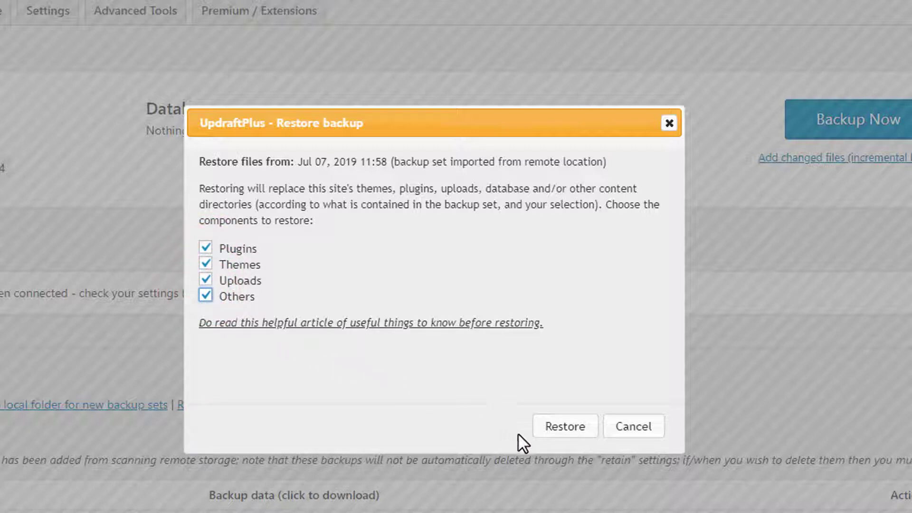
{"action": "left_click", "coordinate": [543, 430]}
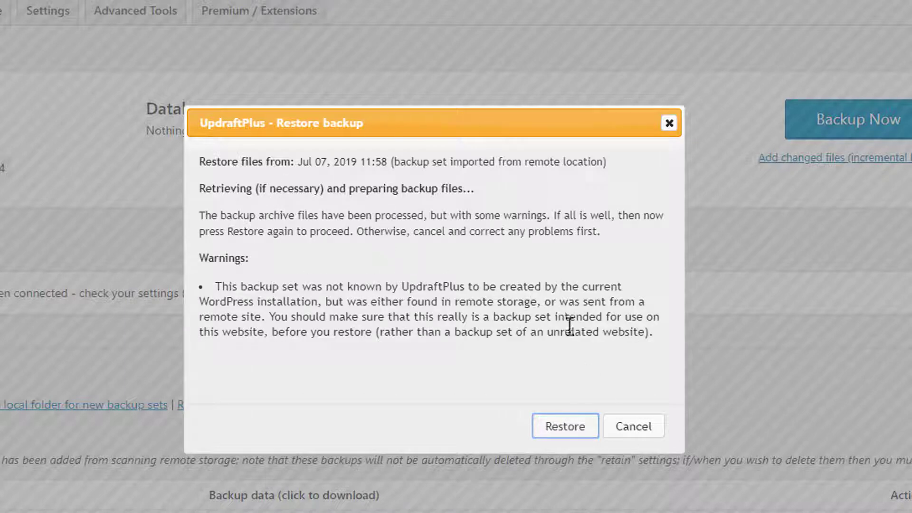
{"action": "left_click", "coordinate": [549, 434]}
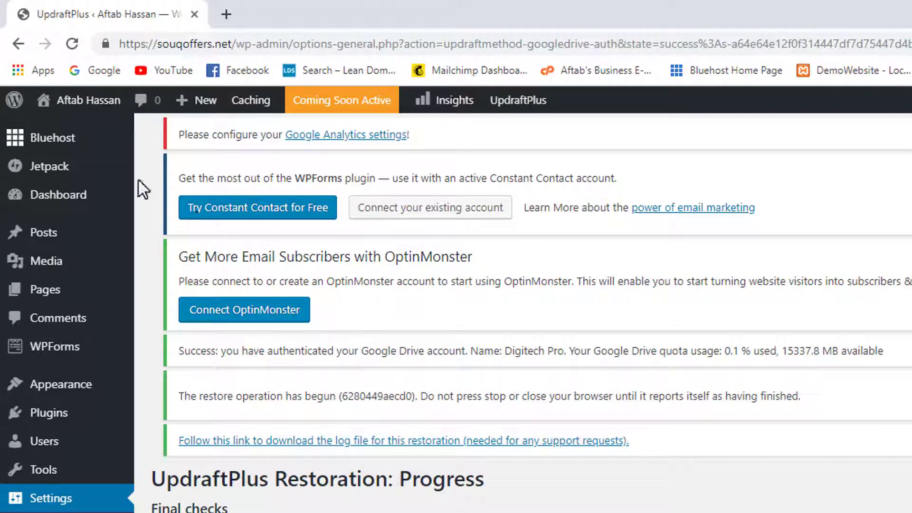
{"action": "mouse_move", "coordinate": [92, 105]}
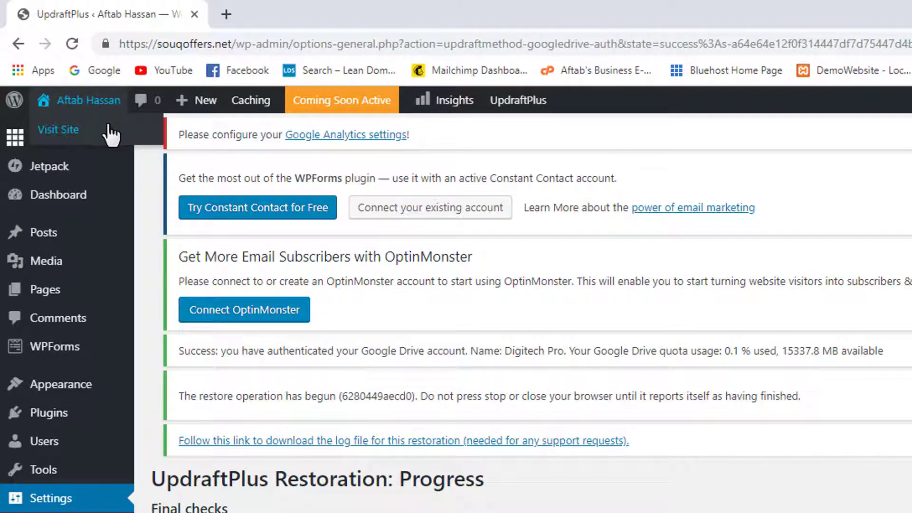
Visit the live front page and scroll through the restored Download WordPress and Bloguten Theme posts.
{"action": "left_click", "coordinate": [110, 133]}
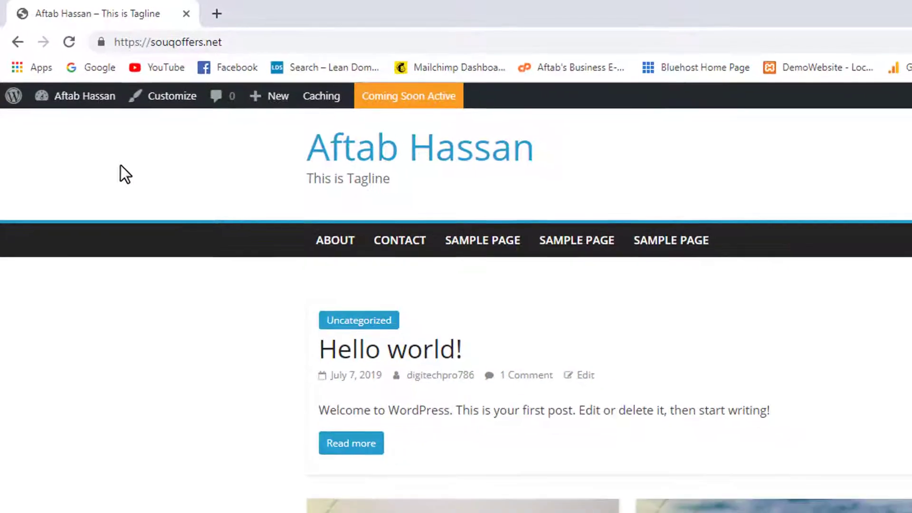
{"action": "scroll", "coordinate": [121, 166], "scroll_direction": "down", "scroll_amount": 5}
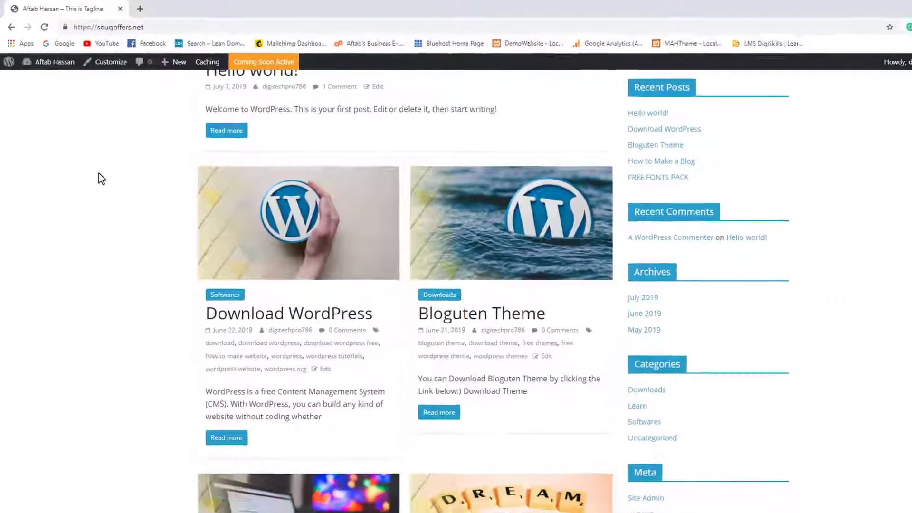
{"action": "scroll", "coordinate": [93, 160], "scroll_direction": "up", "scroll_amount": 5}
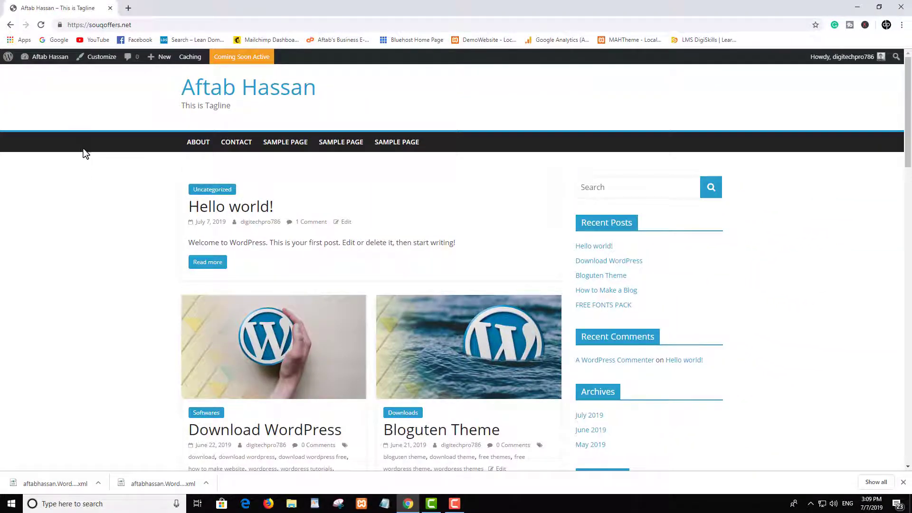
{"action": "scroll", "coordinate": [102, 202], "scroll_direction": "down", "scroll_amount": 1}
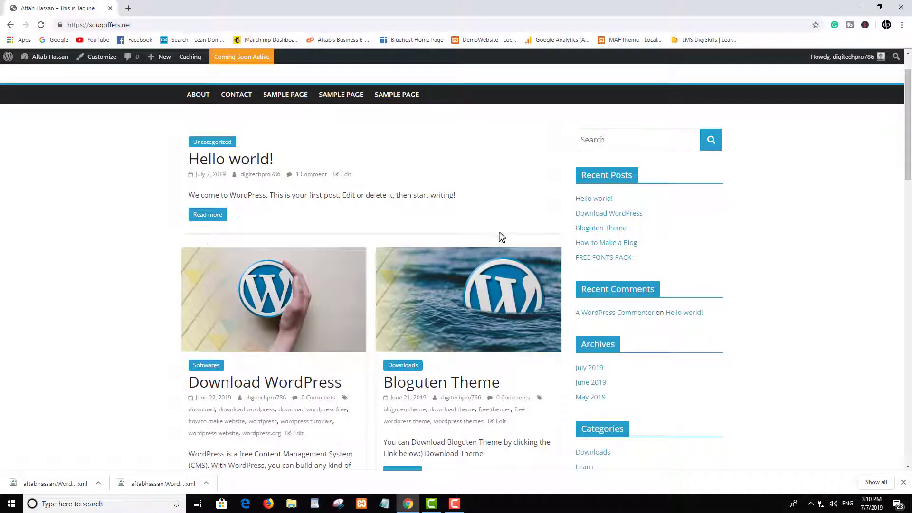
{"action": "scroll", "coordinate": [500, 229], "scroll_direction": "down", "scroll_amount": 9}
{"action": "scroll", "coordinate": [495, 236], "scroll_direction": "up", "scroll_amount": 10}
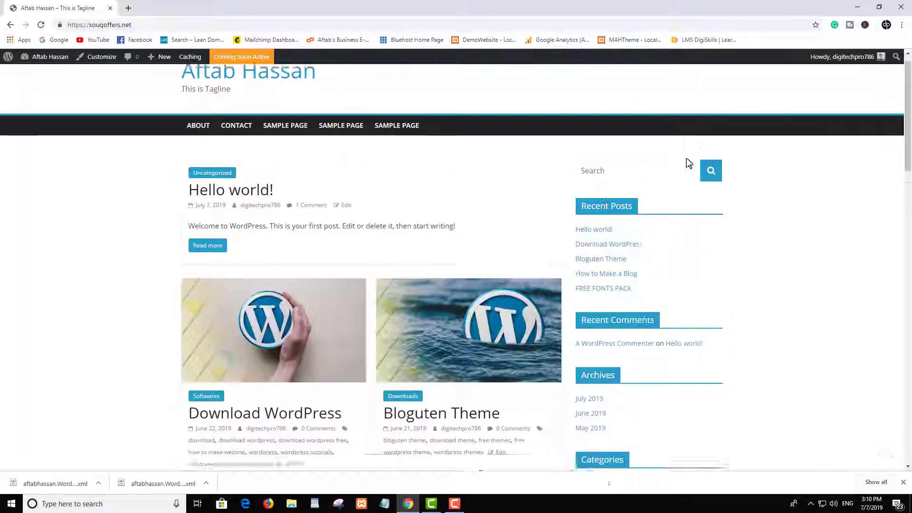